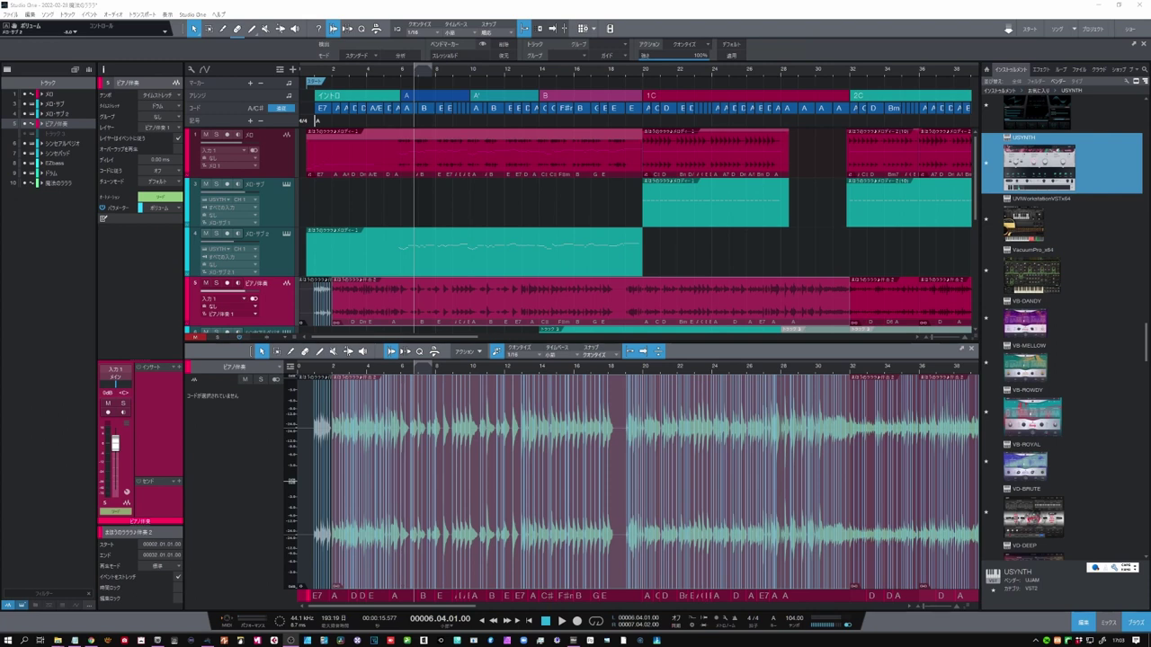
# Select the メロ audio track and set its tempo mode to タイムストレッチ in the track settings.
pyautogui.click(315, 154)
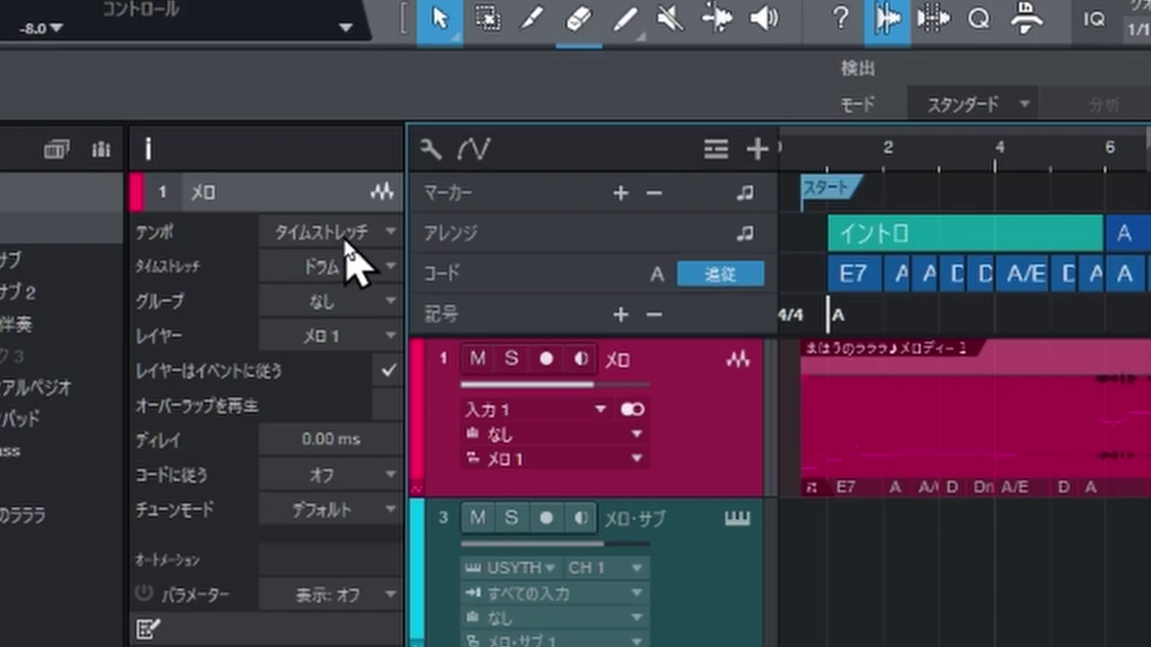
pyautogui.click(349, 236)
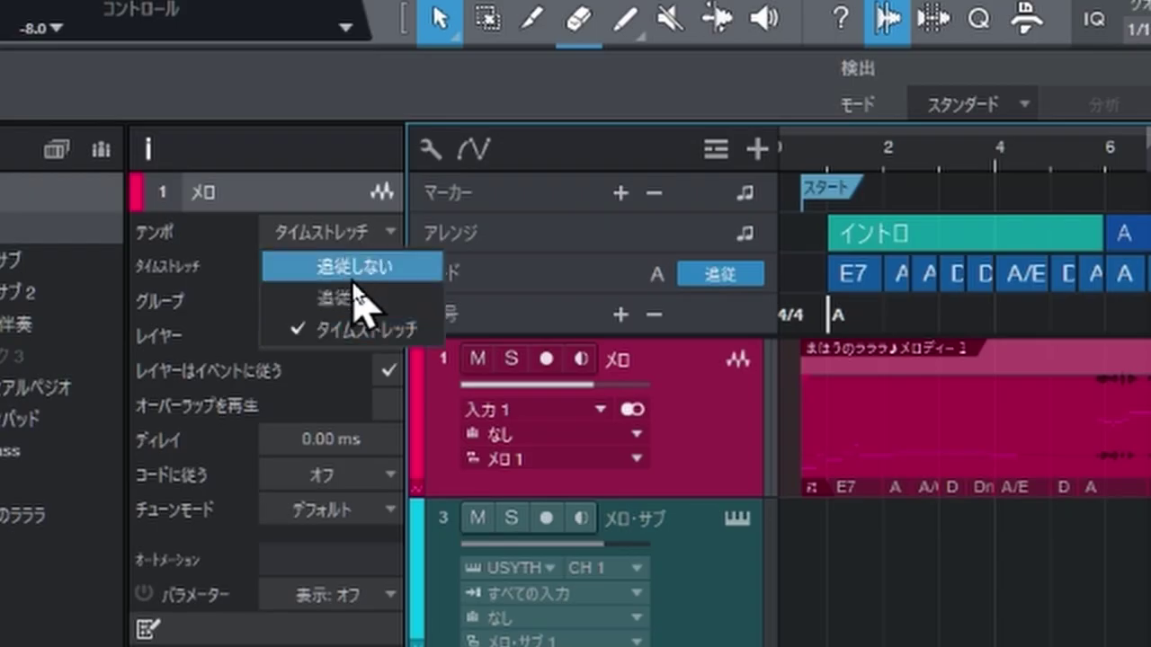
pyautogui.click(369, 332)
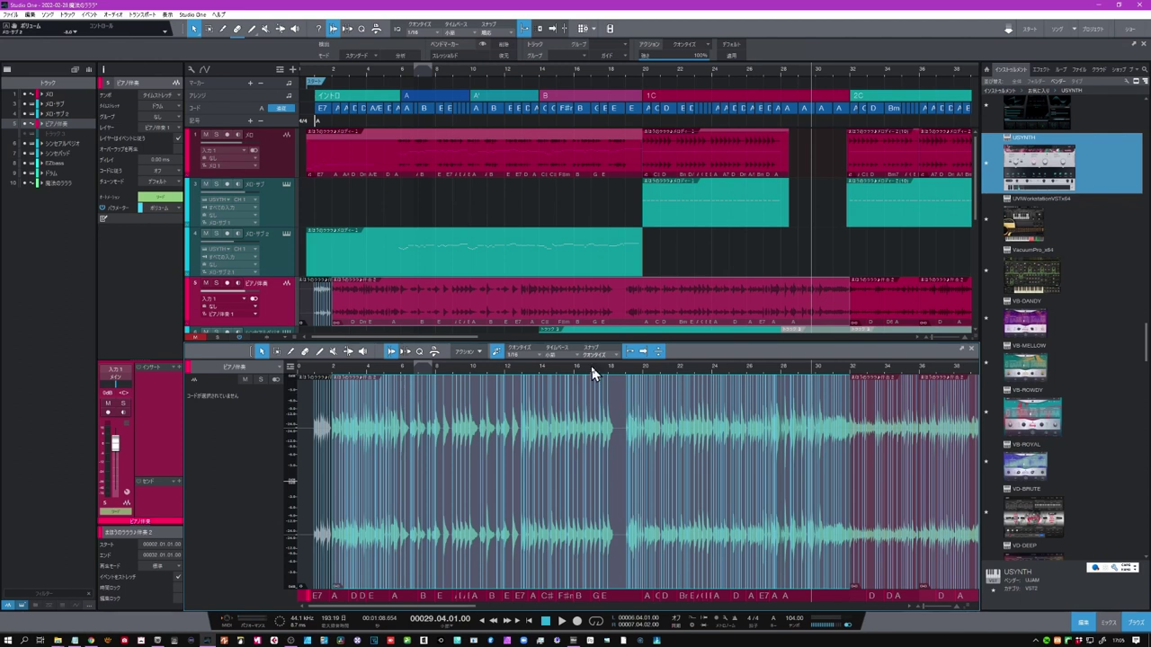
pyautogui.moveTo(591, 368); pyautogui.dragTo(605, 393)
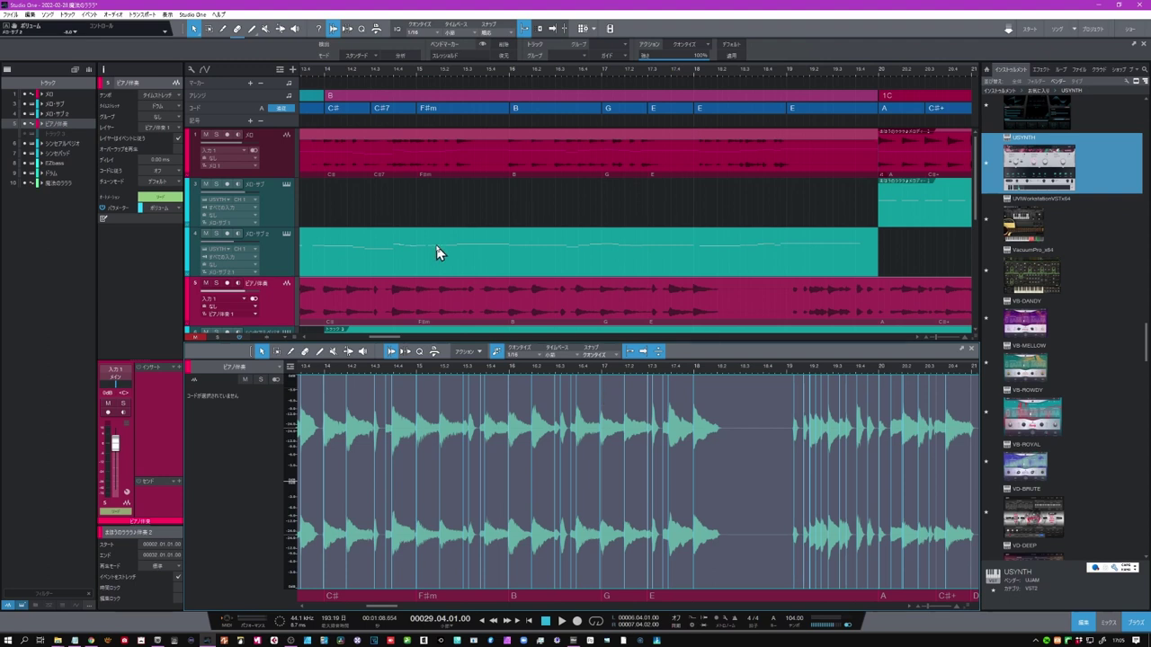
pyautogui.moveTo(430, 79); pyautogui.dragTo(430, 59)
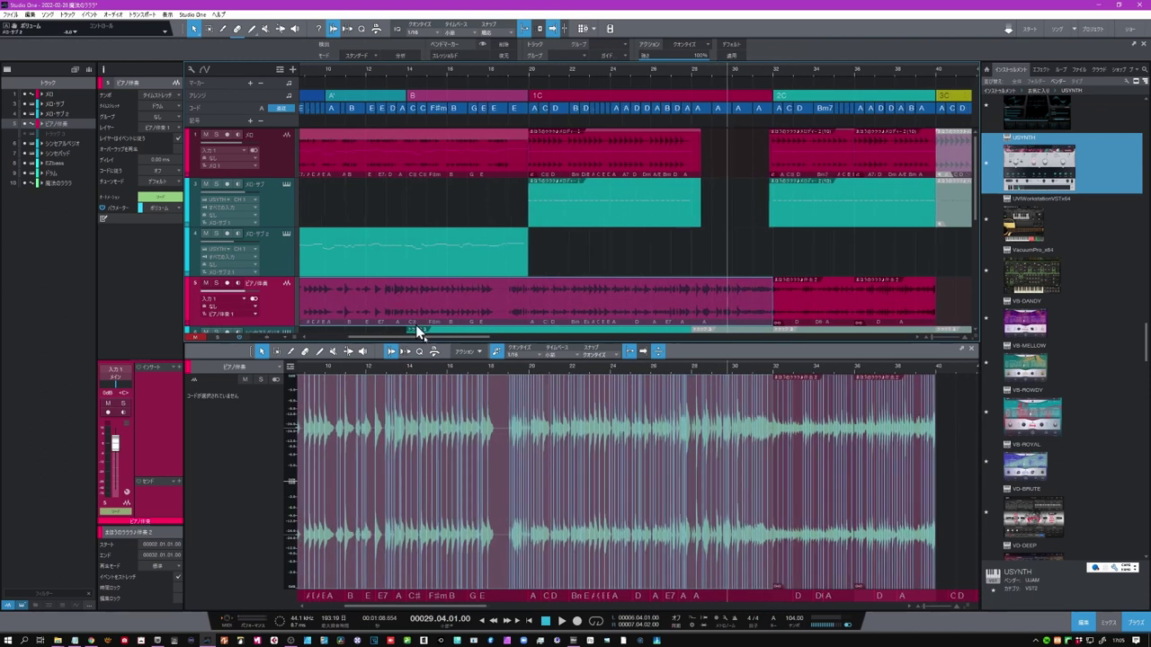
# Bring up the まほうのラララ♪ score image, shrink it and place it over the middle of the arrangement.
pyautogui.moveTo(154, 226)
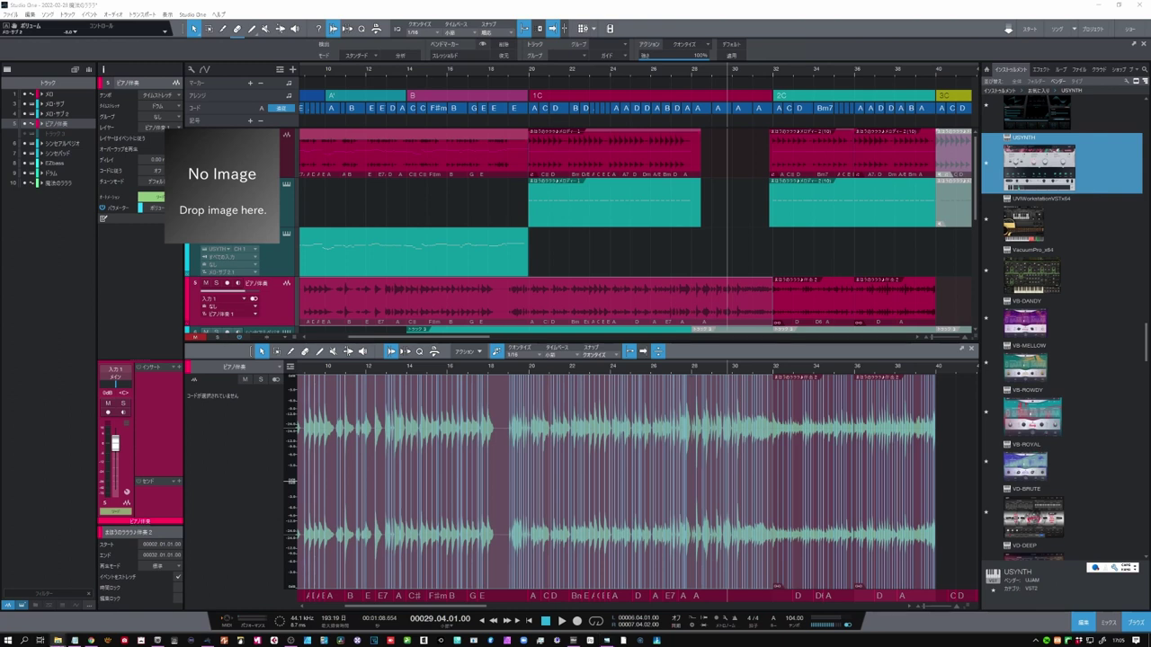
pyautogui.hotkey('alt', 'Tab')
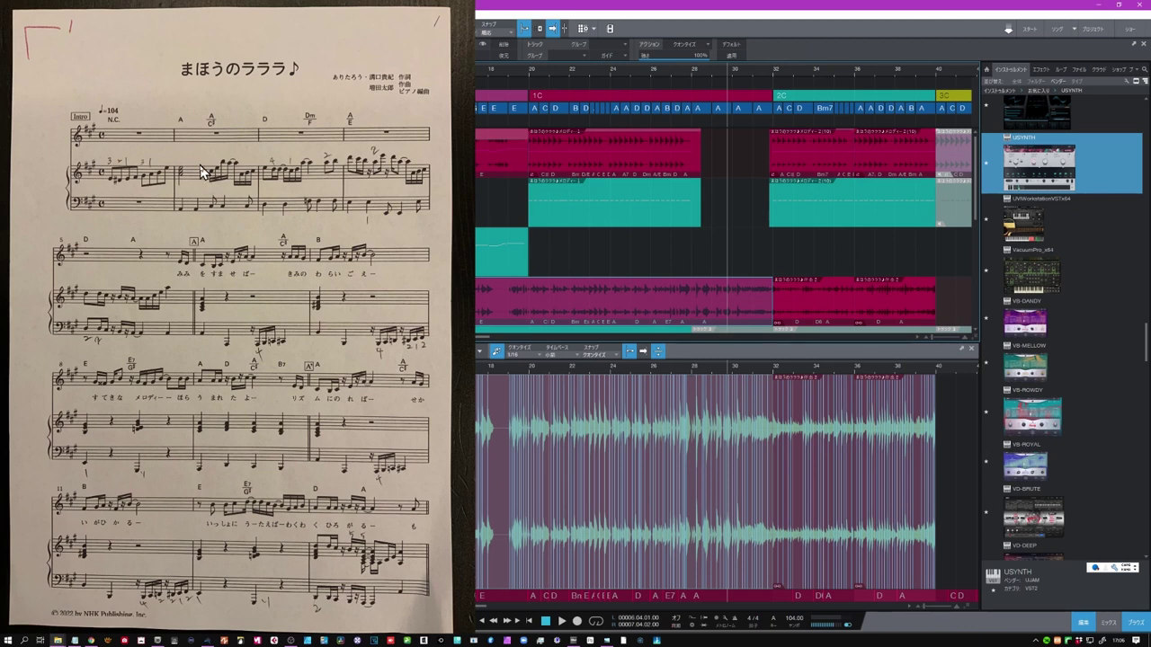
pyautogui.scroll(-2, 200, 164)
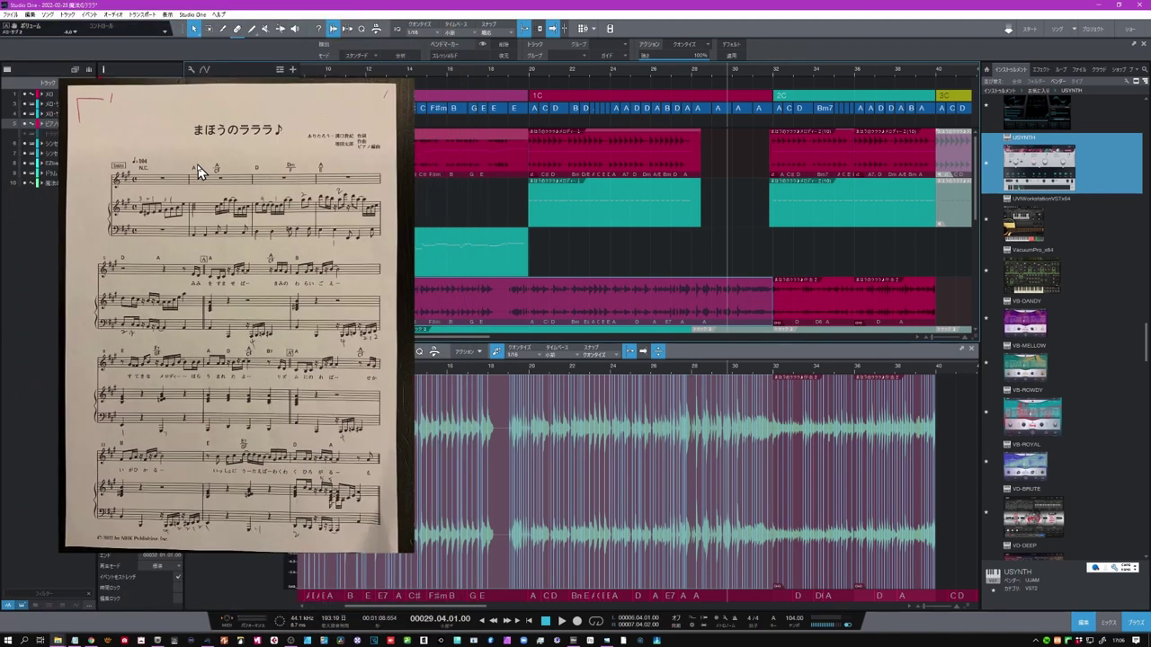
pyautogui.moveTo(200, 171); pyautogui.dragTo(558, 119)
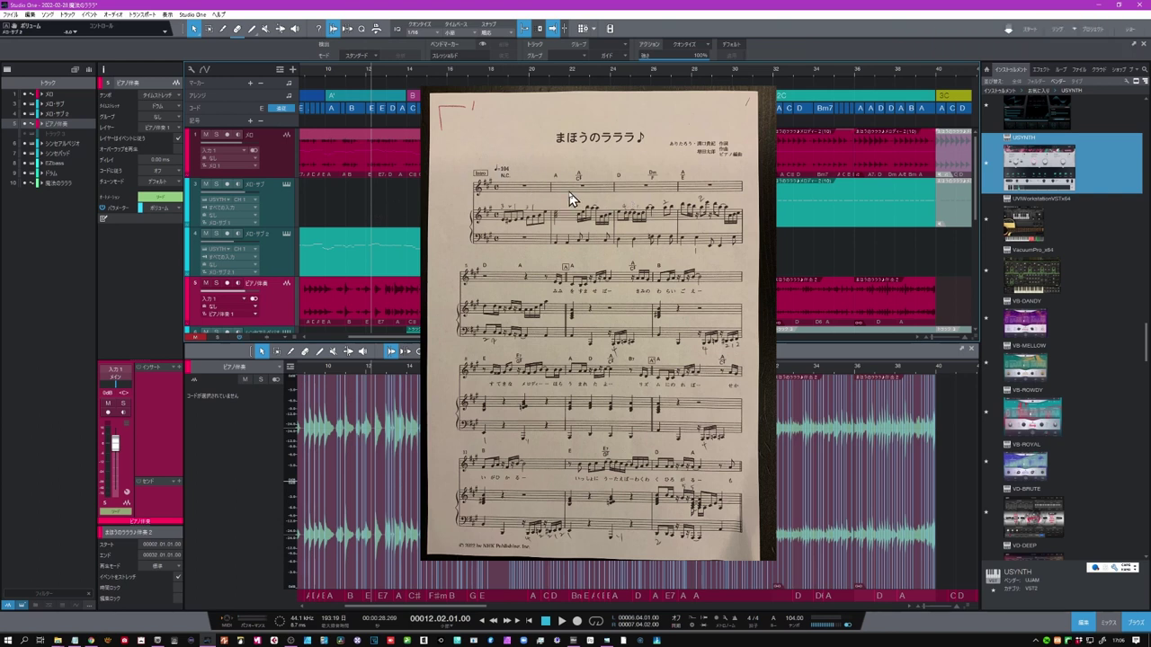
pyautogui.scroll(-2, 571, 190)
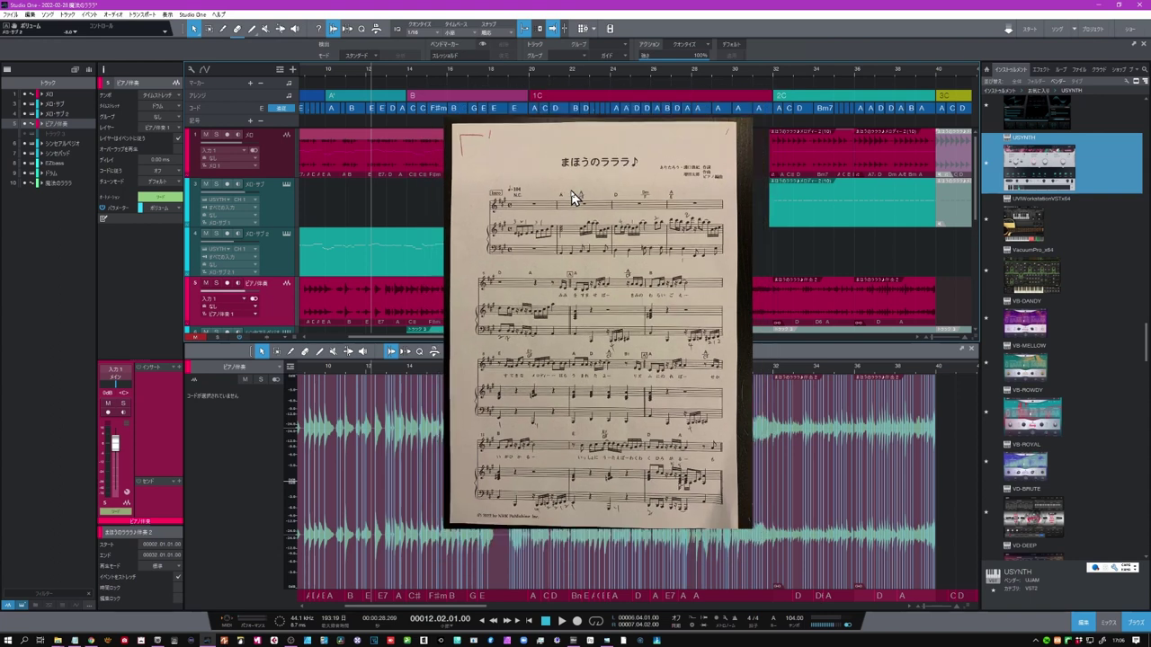
# Check the score image at different transparency and zoom levels, examining its chord symbols and section marks.
pyautogui.scroll(8, 570, 187)
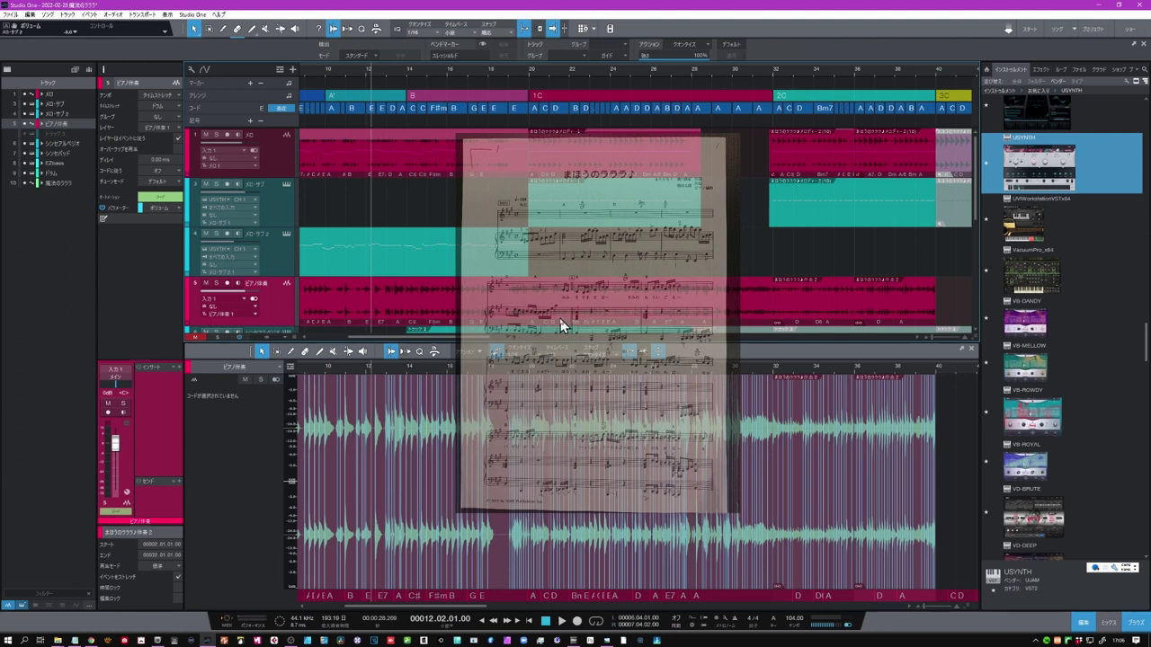
pyautogui.scroll(-9, 561, 325)
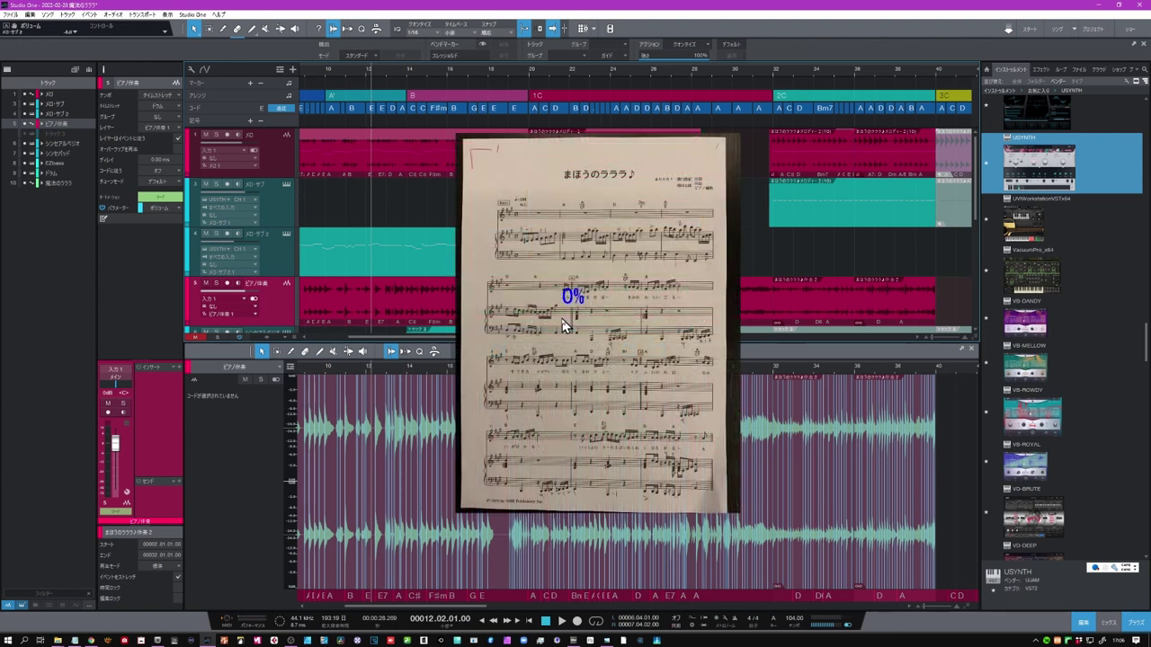
pyautogui.scroll(5, 563, 268)
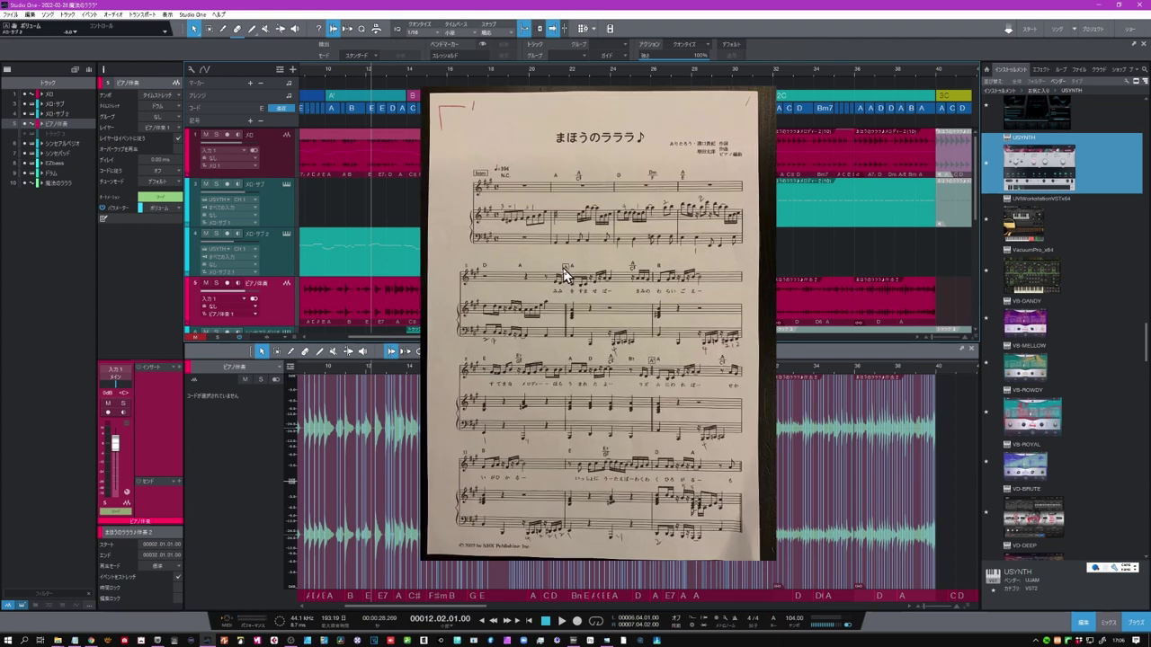
pyautogui.scroll(3, 586, 250)
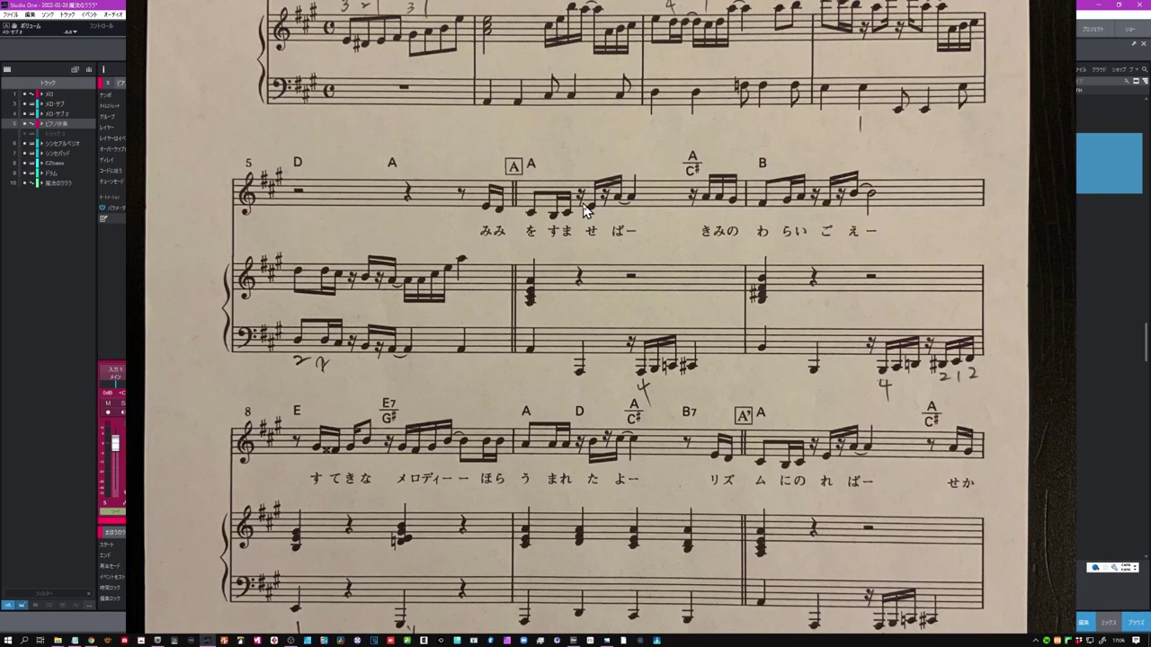
pyautogui.scroll(-8, 583, 203)
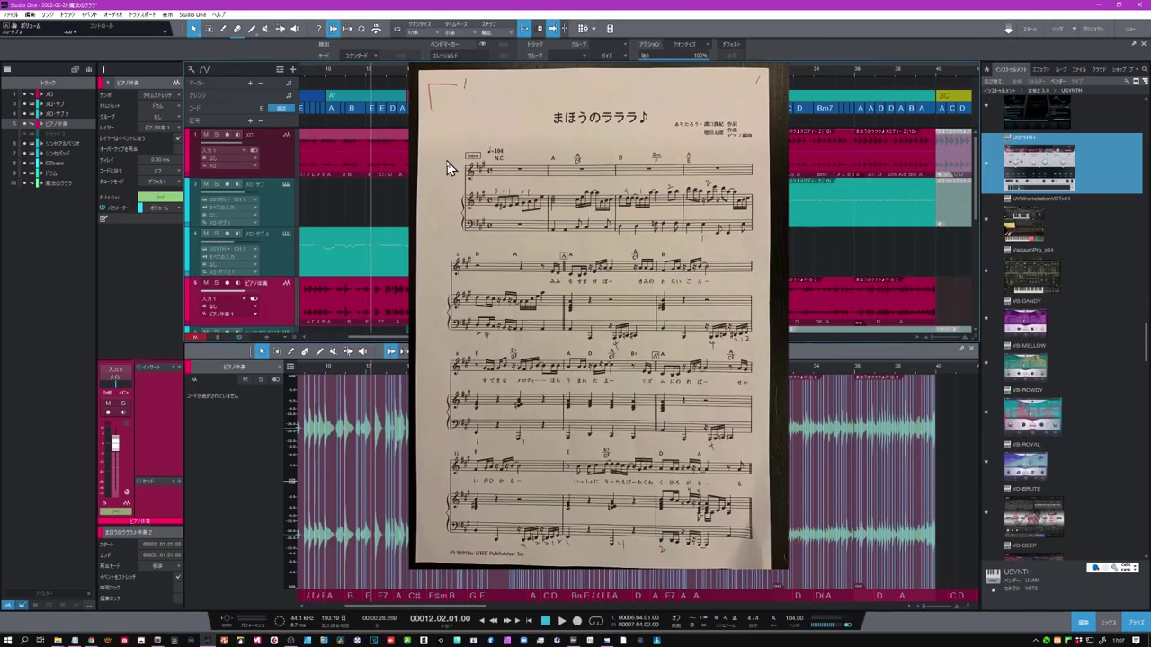
pyautogui.scroll(3, 396, 83)
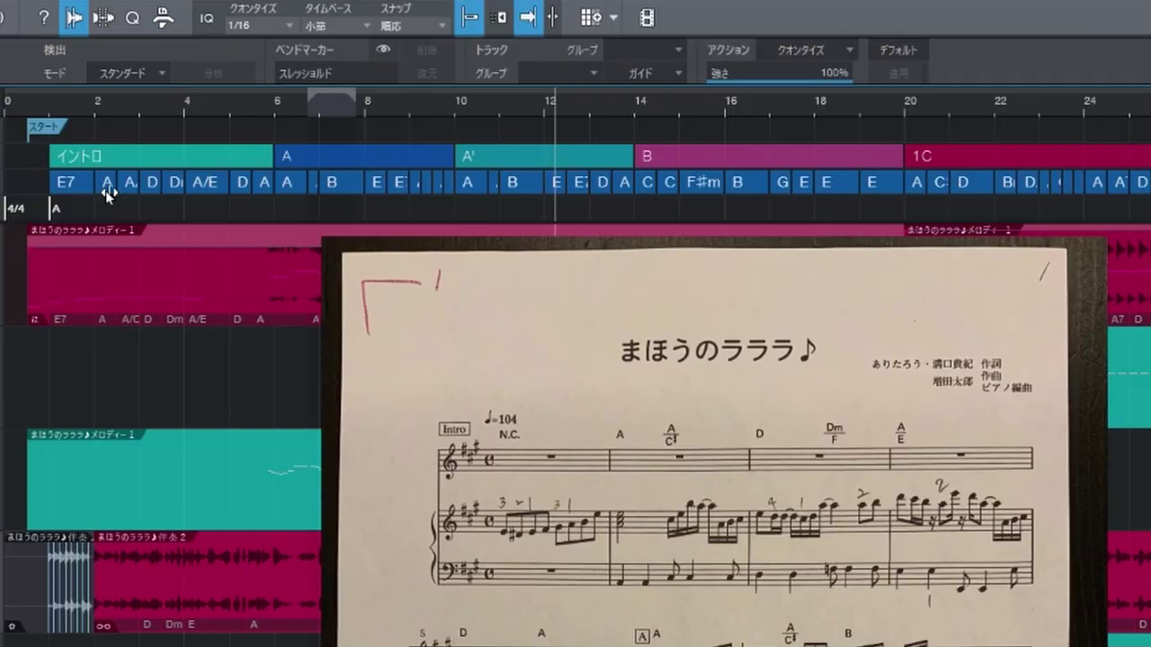
# Compare the イントロ, A and A' sections of the arranger track with the section marks in the score.
pyautogui.click(189, 159)
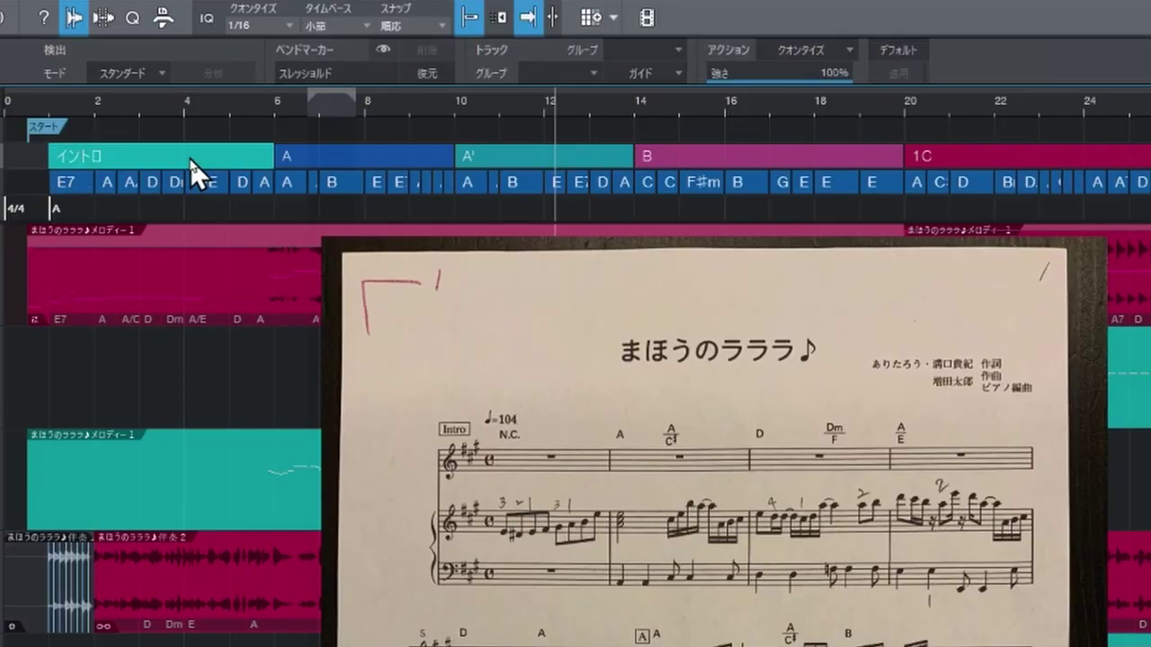
pyautogui.click(376, 160)
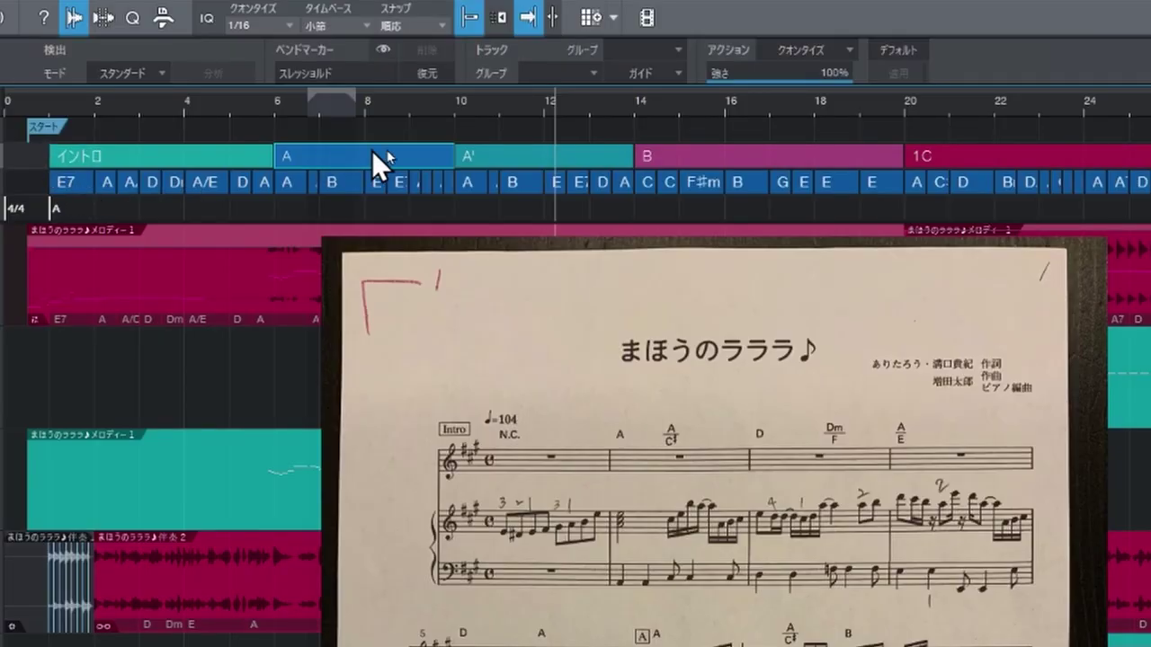
pyautogui.click(499, 146)
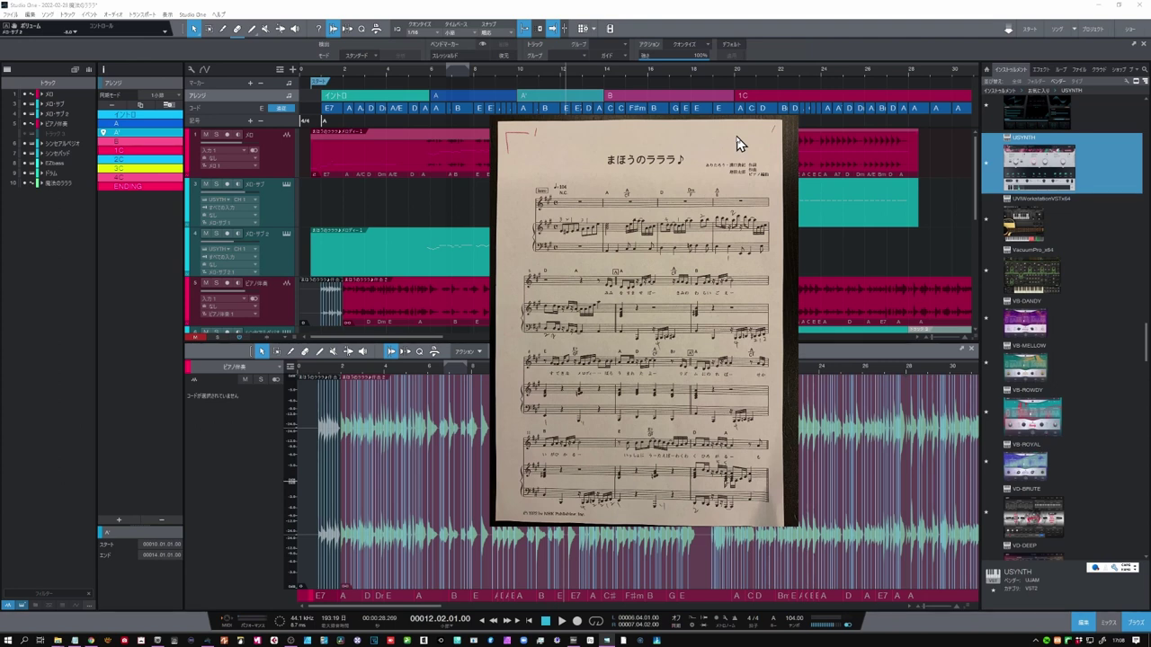
# Play the song from the イントロ section with メロ and ピアノ伴奏 soloed, and close the score image.
pyautogui.click(216, 136)
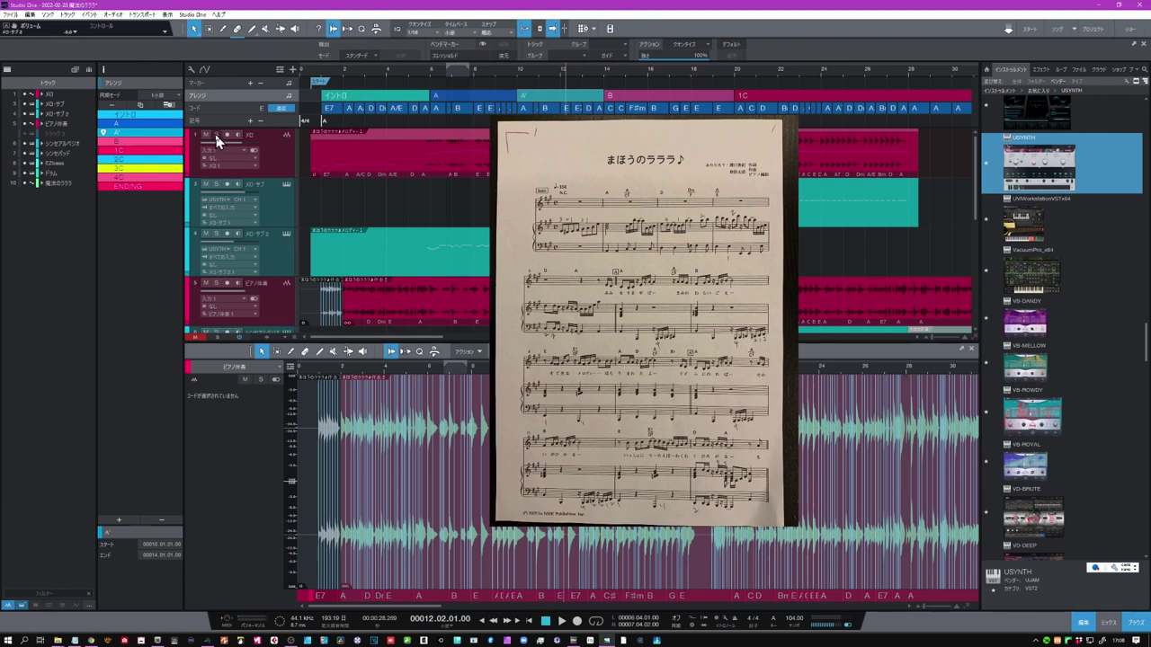
pyautogui.click(325, 95)
pyautogui.press('space')
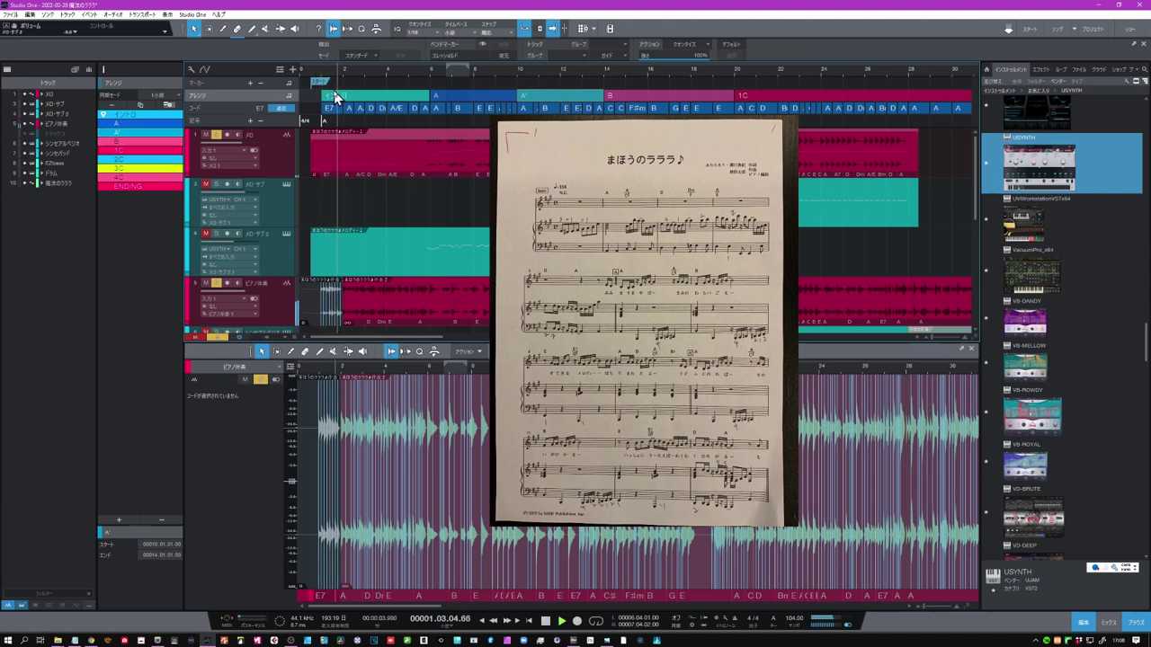
pyautogui.rightClick(576, 159)
pyautogui.click(594, 158)
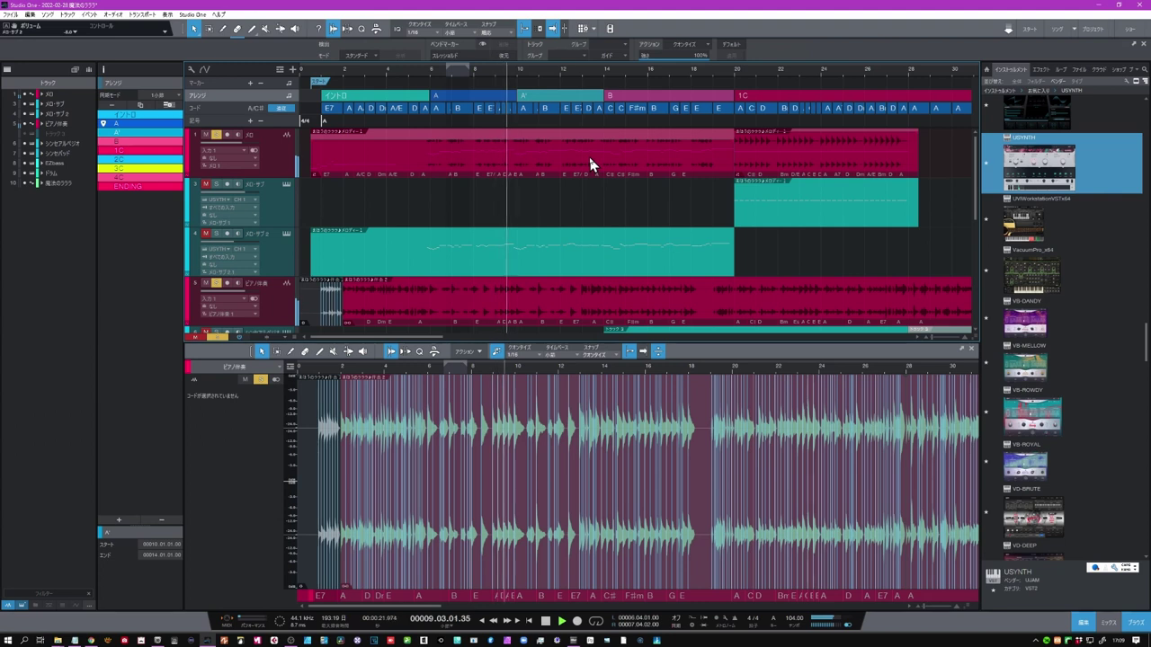
# Solo the ドラム track, open its BM-KANDY instrument and audition a style key.
pyautogui.scroll(-4, 398, 221)
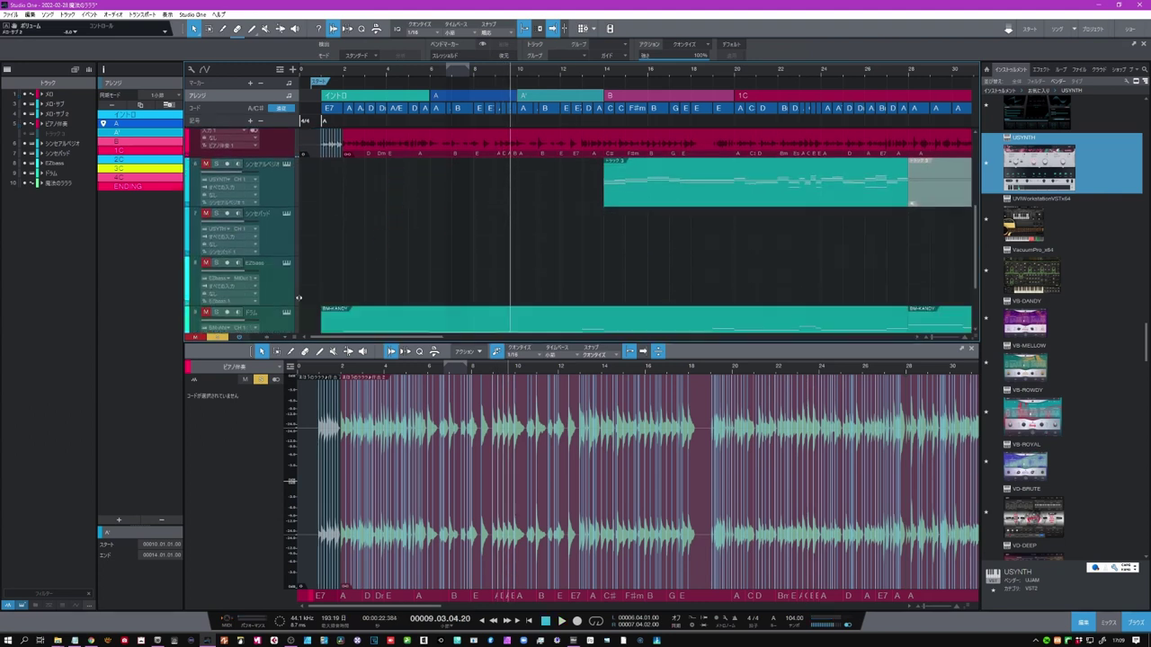
pyautogui.click(215, 312)
pyautogui.click(205, 312)
pyautogui.click(286, 313)
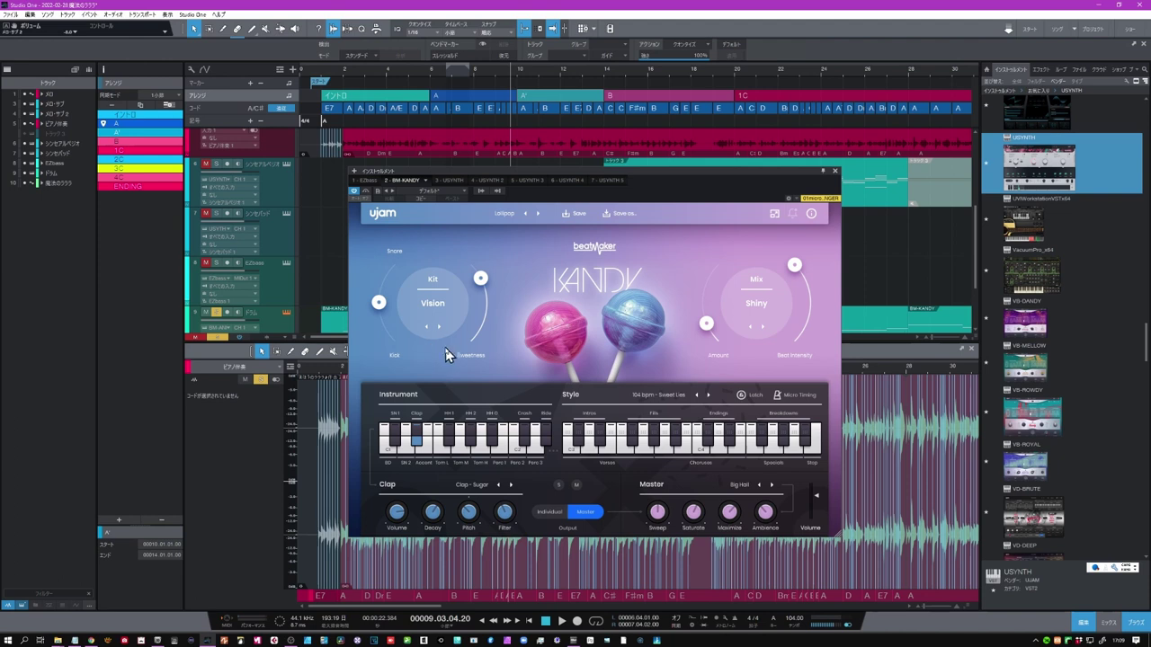
pyautogui.click(612, 433)
# Try placing a MIDI export from the Usynth instrument on the シンセパッド track around bar 26, and delete that event.
pyautogui.moveTo(877, 232); pyautogui.dragTo(887, 228)
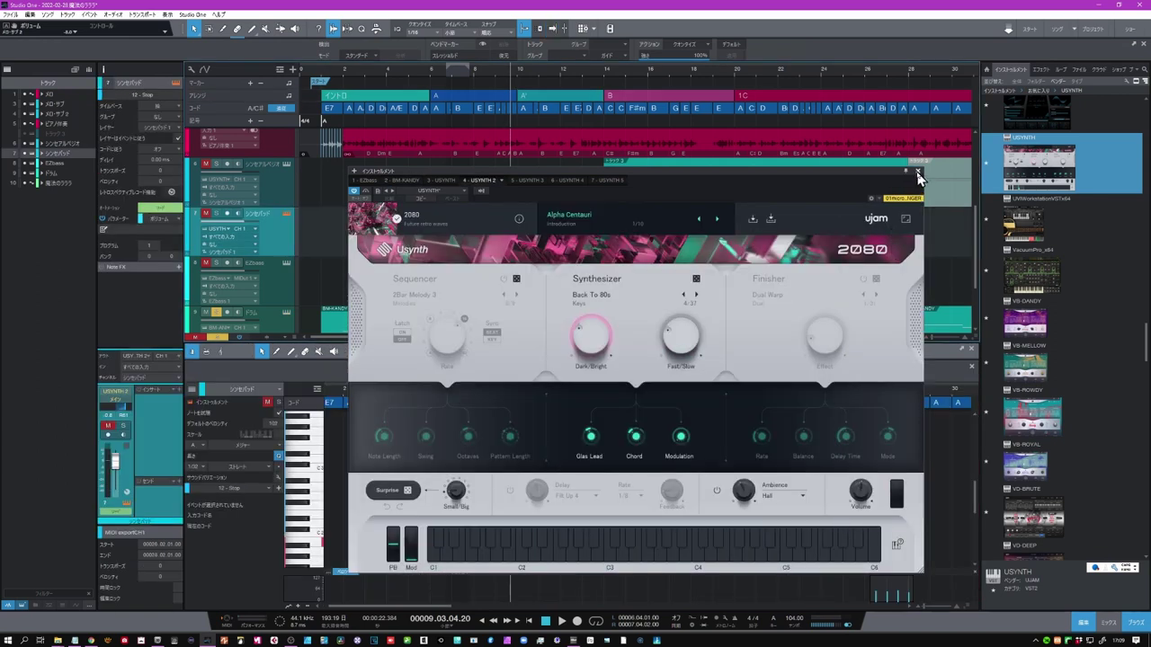
pyautogui.click(917, 170)
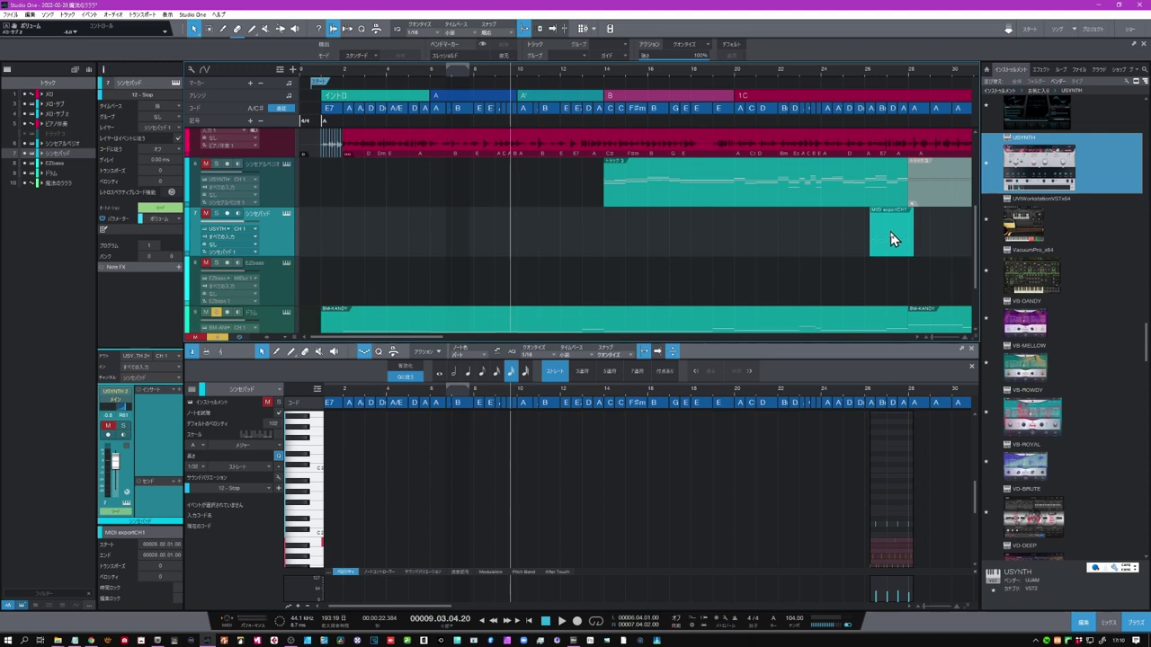
pyautogui.press('Delete')
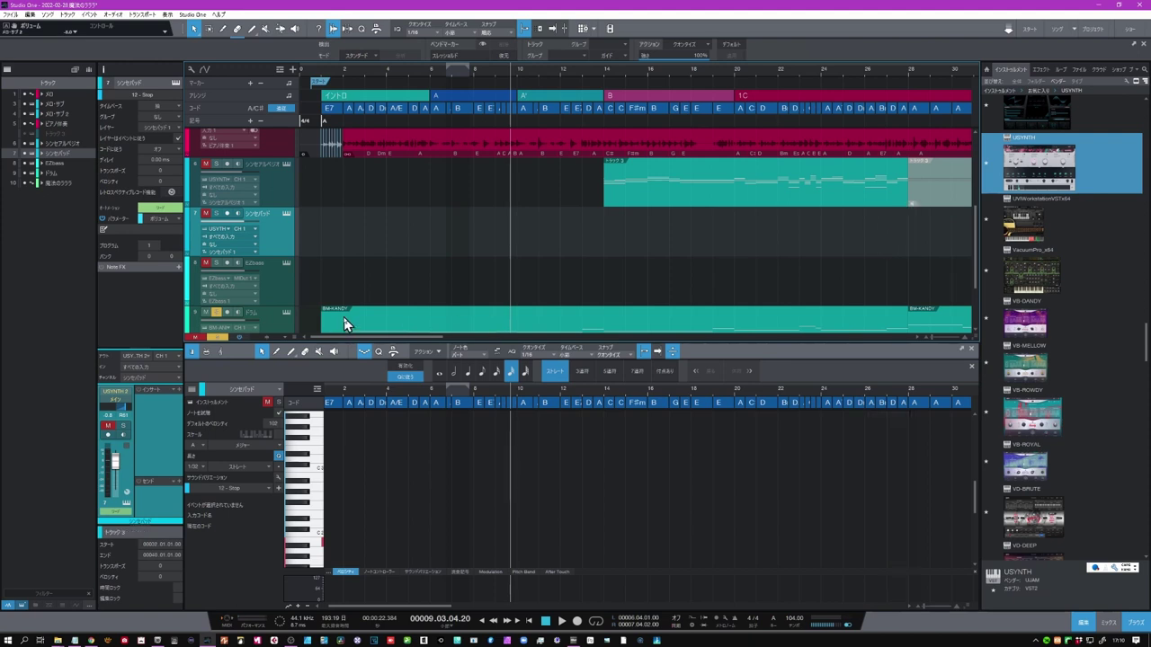
# Open the ドラム track's BM-KANDY event in an enlarged note editor showing the whole song length.
pyautogui.click(675, 329)
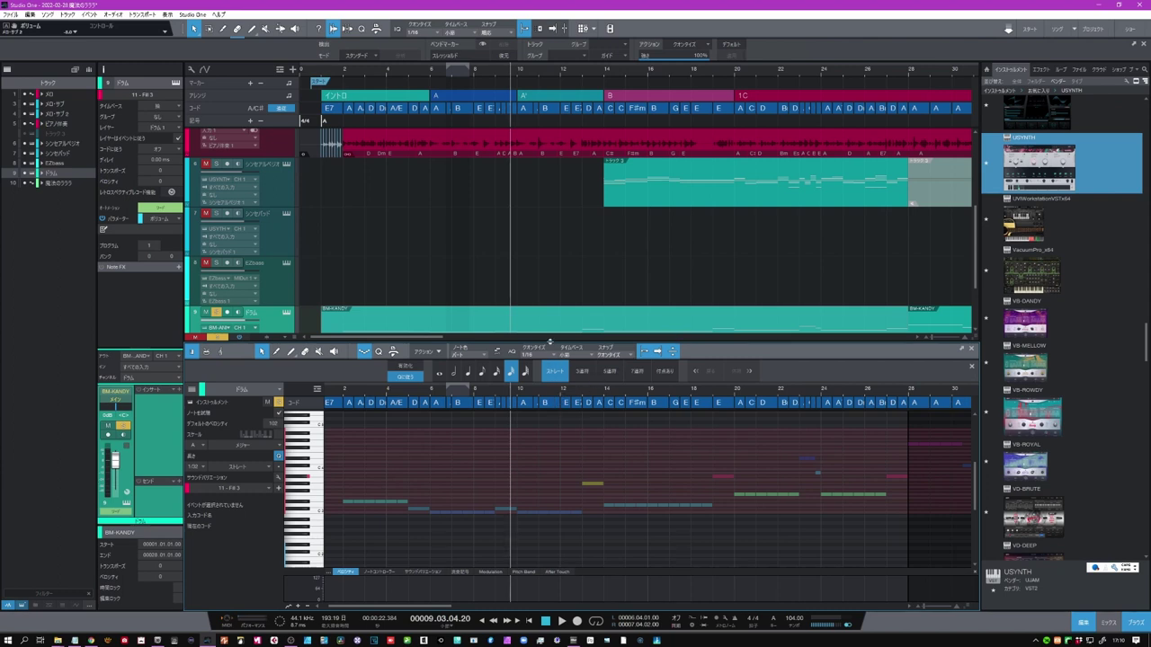
pyautogui.moveTo(550, 342); pyautogui.dragTo(551, 142)
pyautogui.hotkey('shift', 'f')
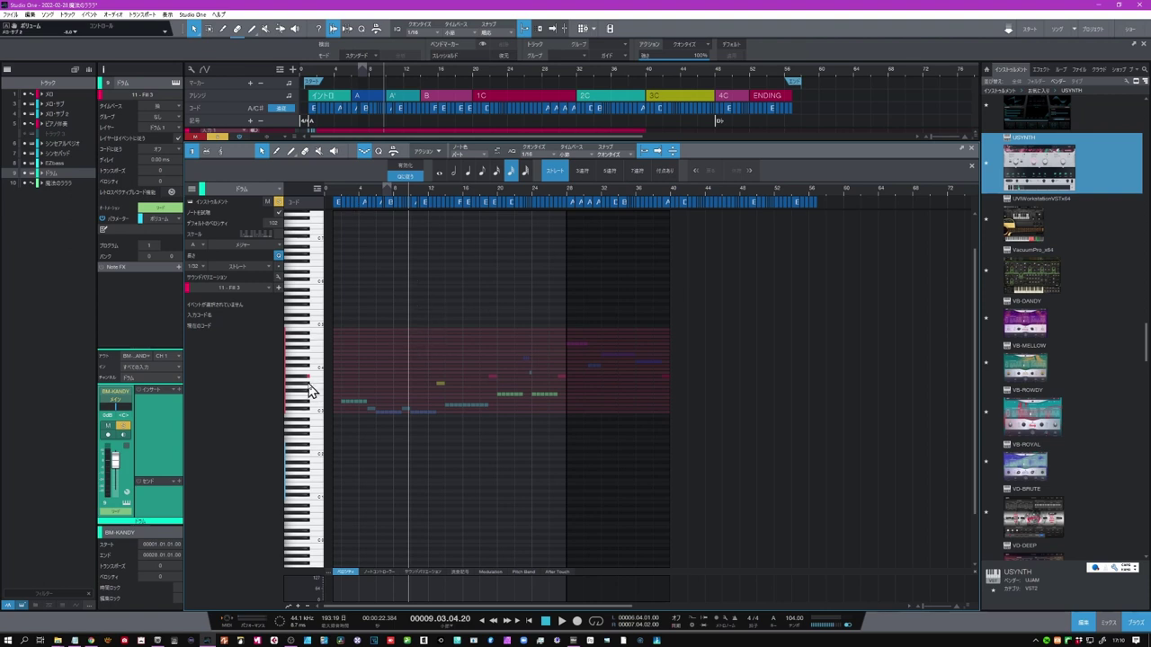
# Play the drum pattern notes from the start of the song, and close the note editor.
pyautogui.scroll(3, 309, 396)
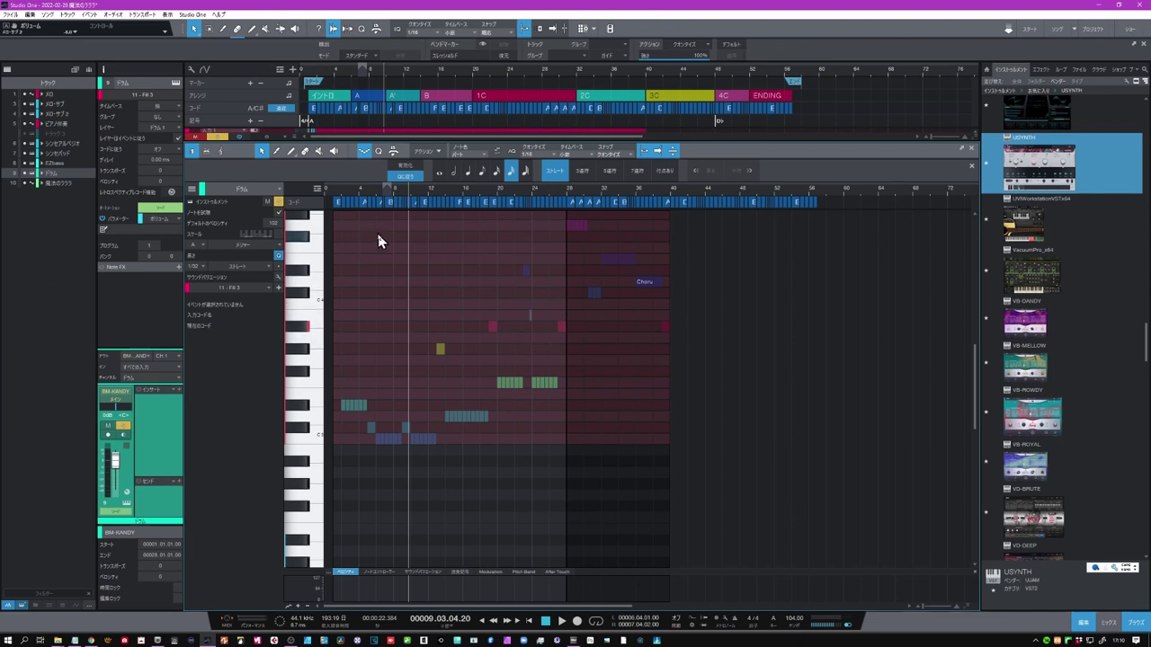
pyautogui.click(311, 72)
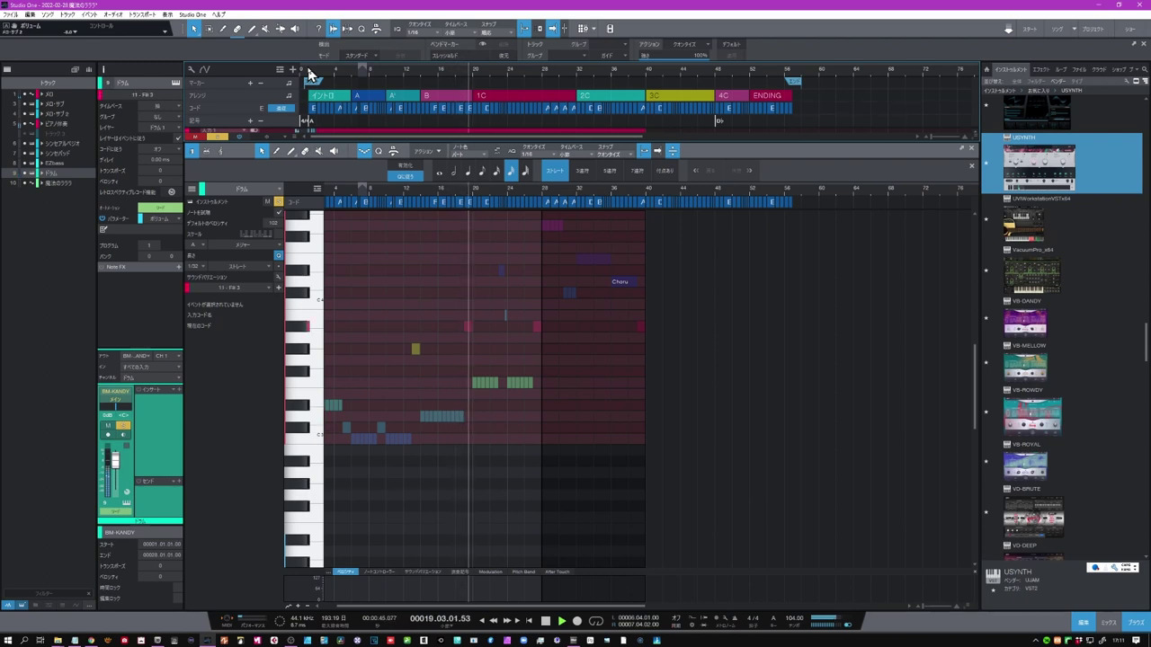
pyautogui.click(970, 149)
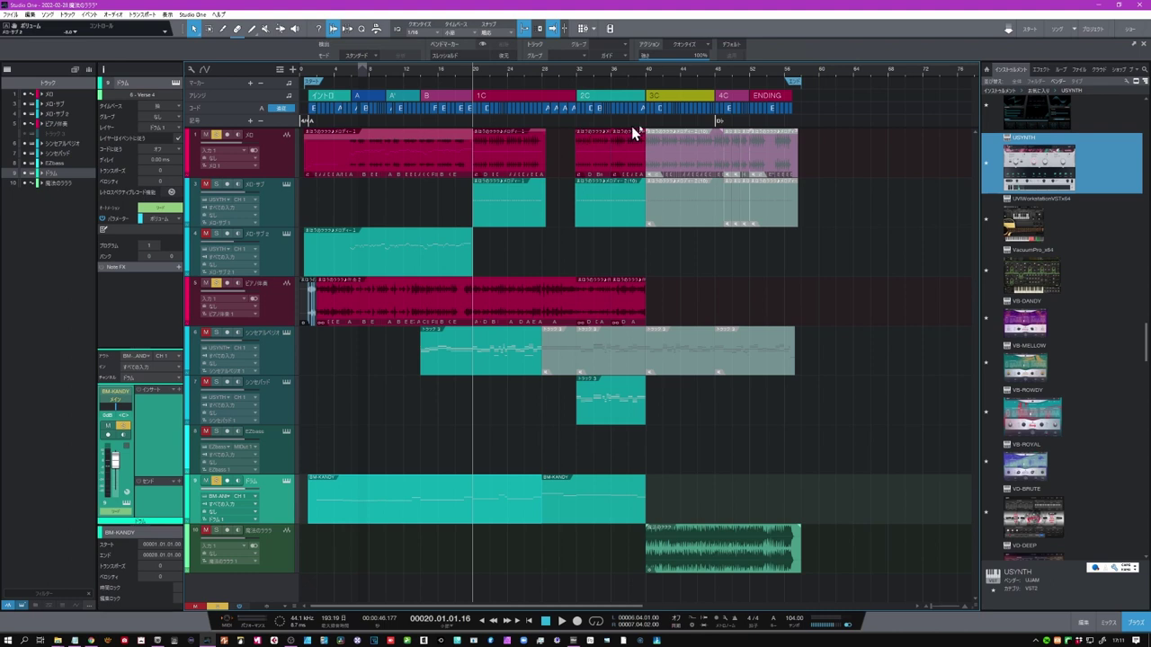
# Show the hidden トラック 3 in the arrangement and change its track colour to pale yellow.
pyautogui.click(25, 134)
pyautogui.click(190, 334)
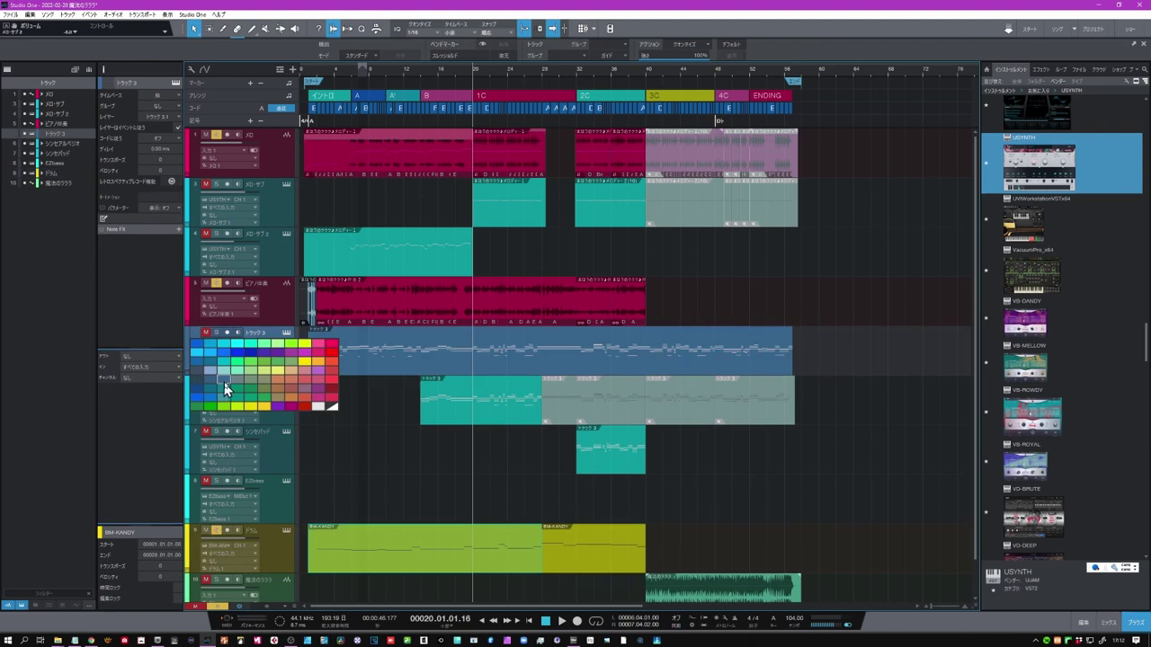
pyautogui.click(275, 371)
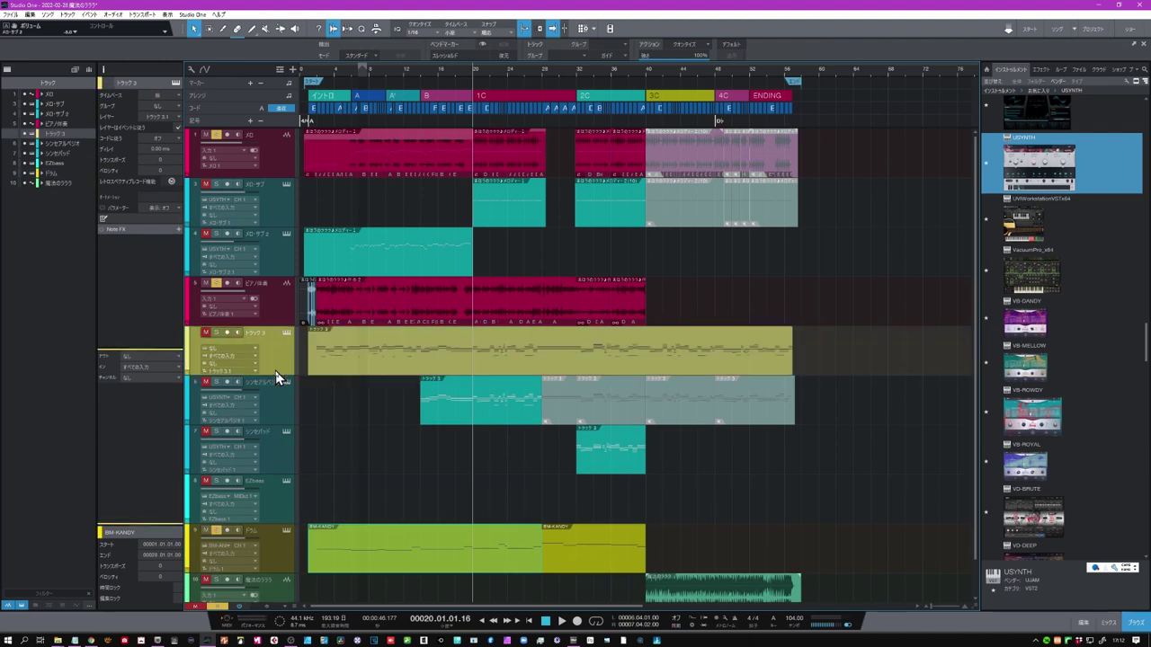
pyautogui.press('e')
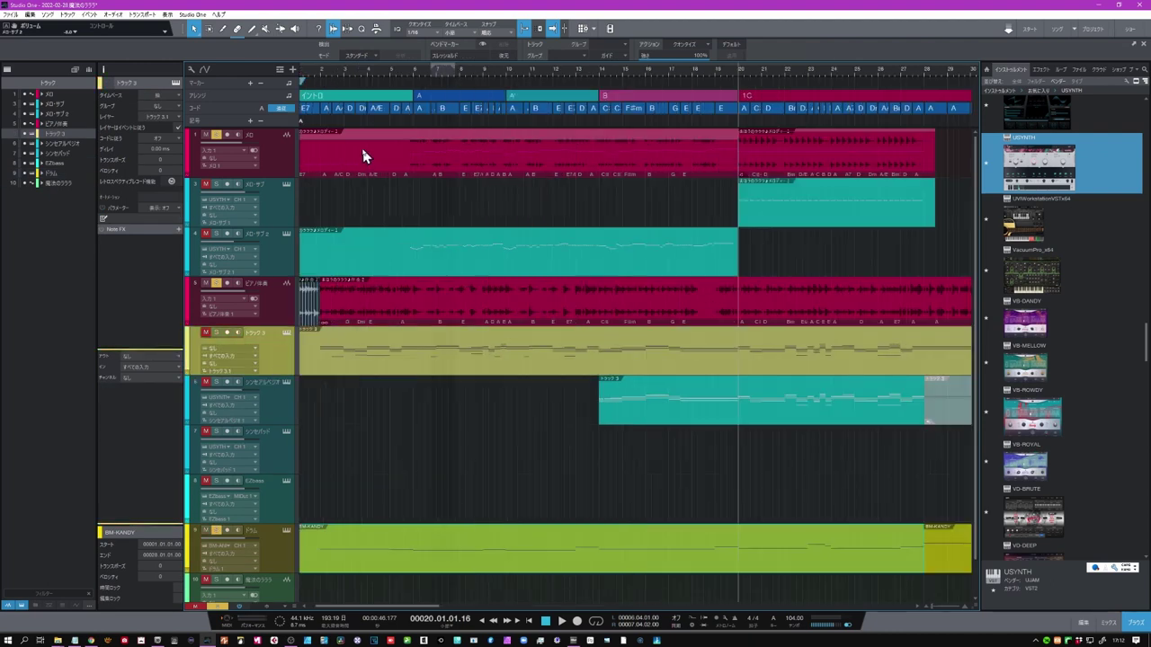
# View the notes of トラック 3's event in the note editor, close it, and hide トラック 3 from the arrangement.
pyautogui.doubleClick(353, 349)
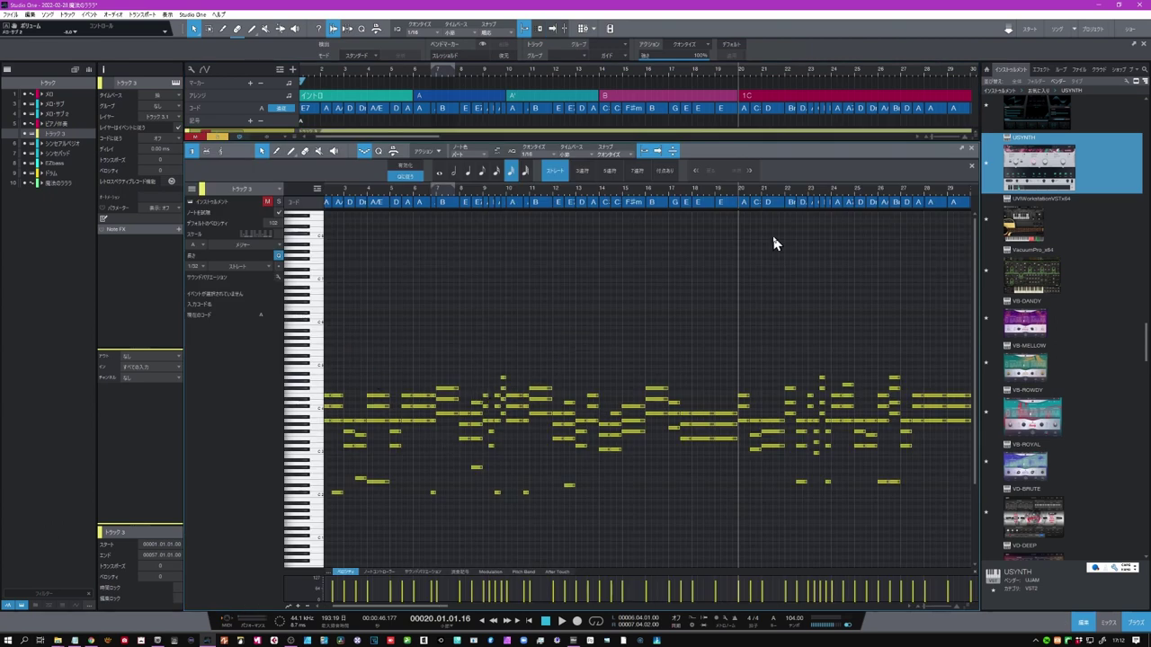
pyautogui.click(972, 165)
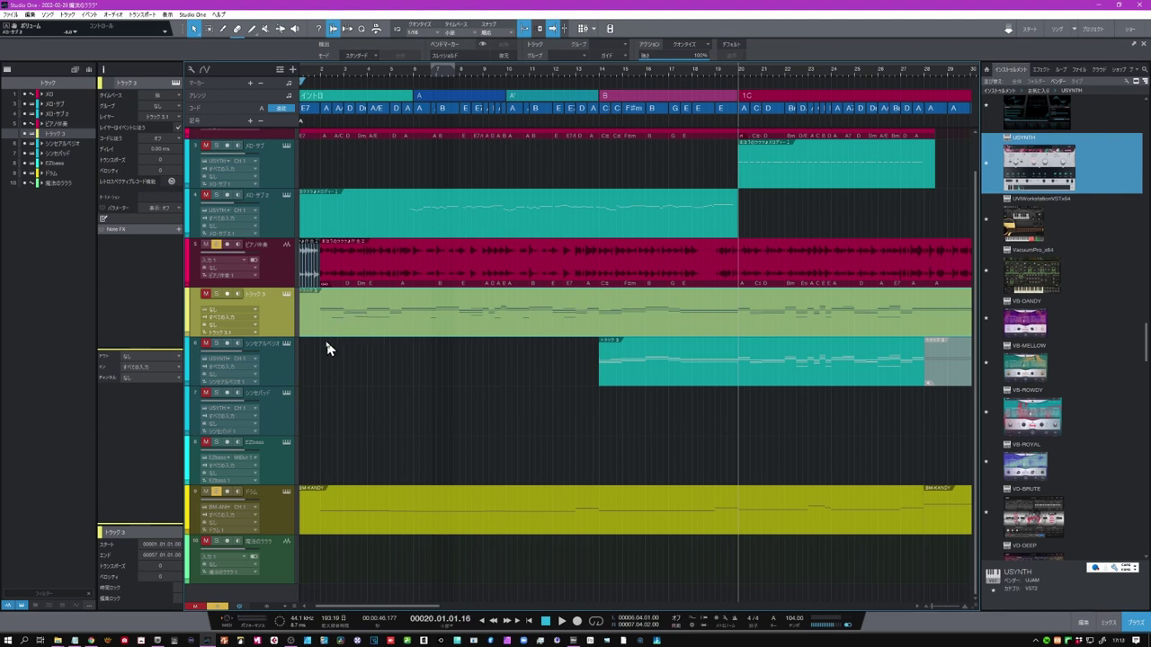
pyautogui.click(24, 134)
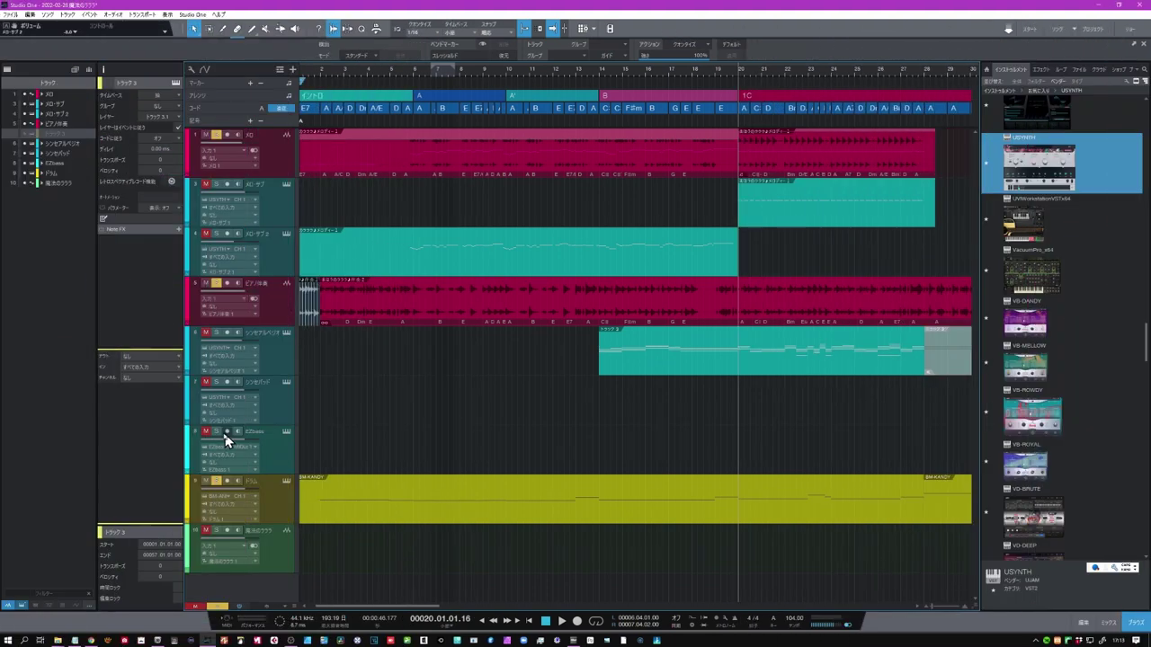
# Solo the EZbass track, open its instrument, and start Replace MIDI for the Ending block spanning bars 15 to 21.
pyautogui.click(217, 433)
pyautogui.click(286, 433)
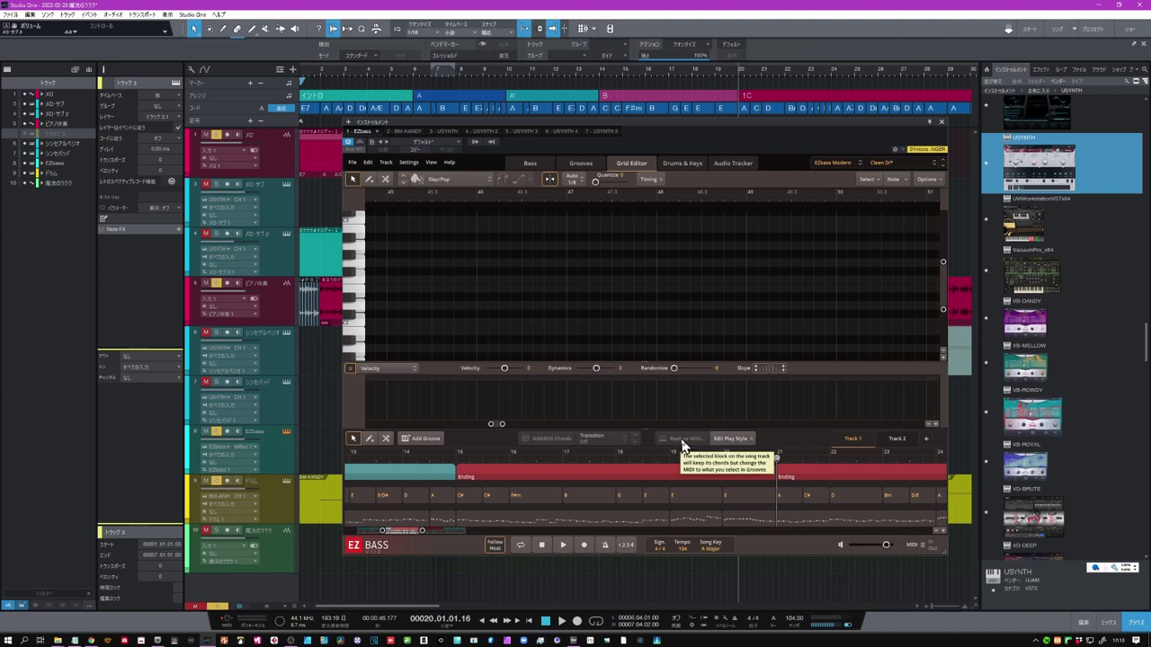
pyautogui.click(683, 440)
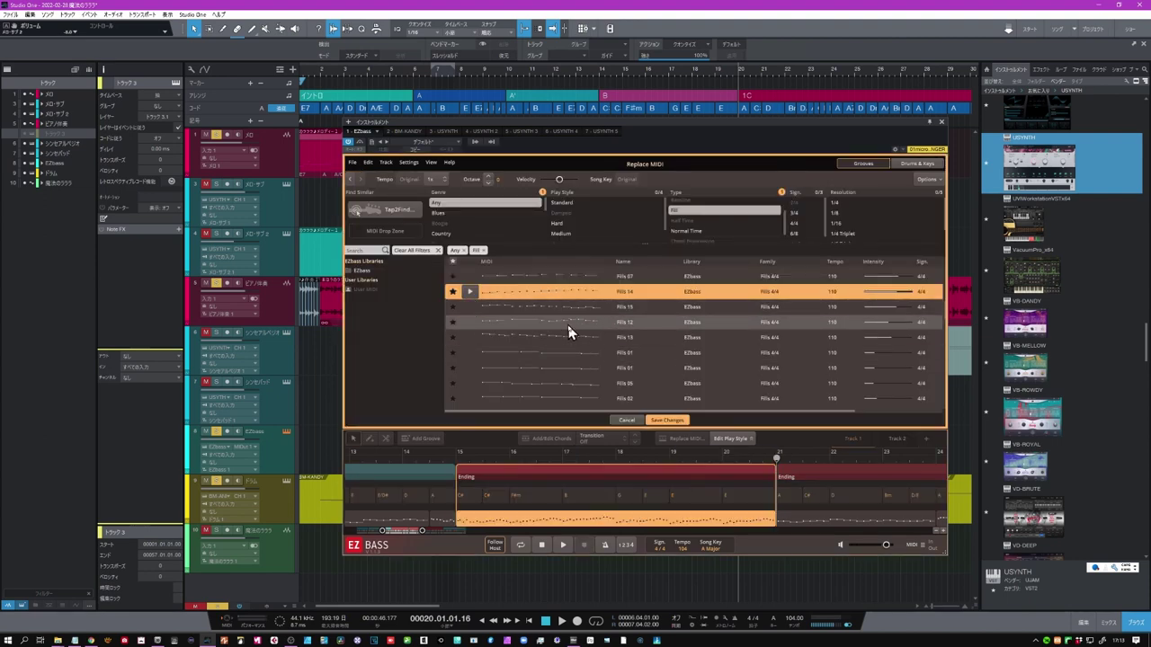
# Audition the bass fills Fills 14, Fills 15, Fills 13 and Fills 07 as replacements for the Ending block.
pyautogui.click(470, 294)
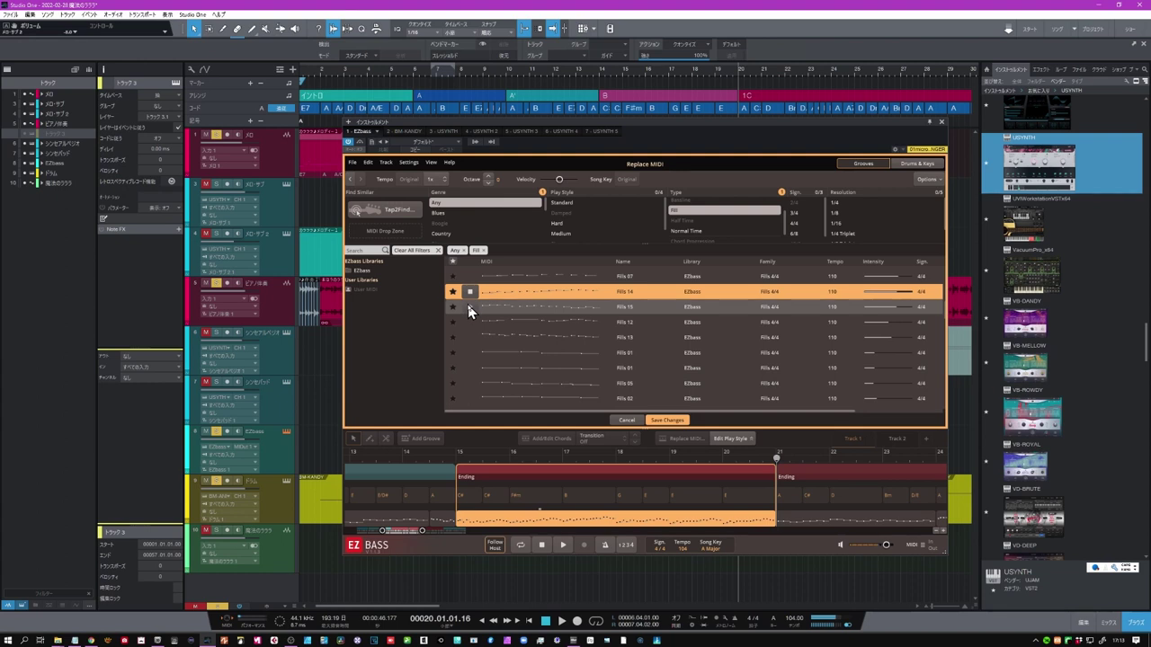
pyautogui.click(468, 308)
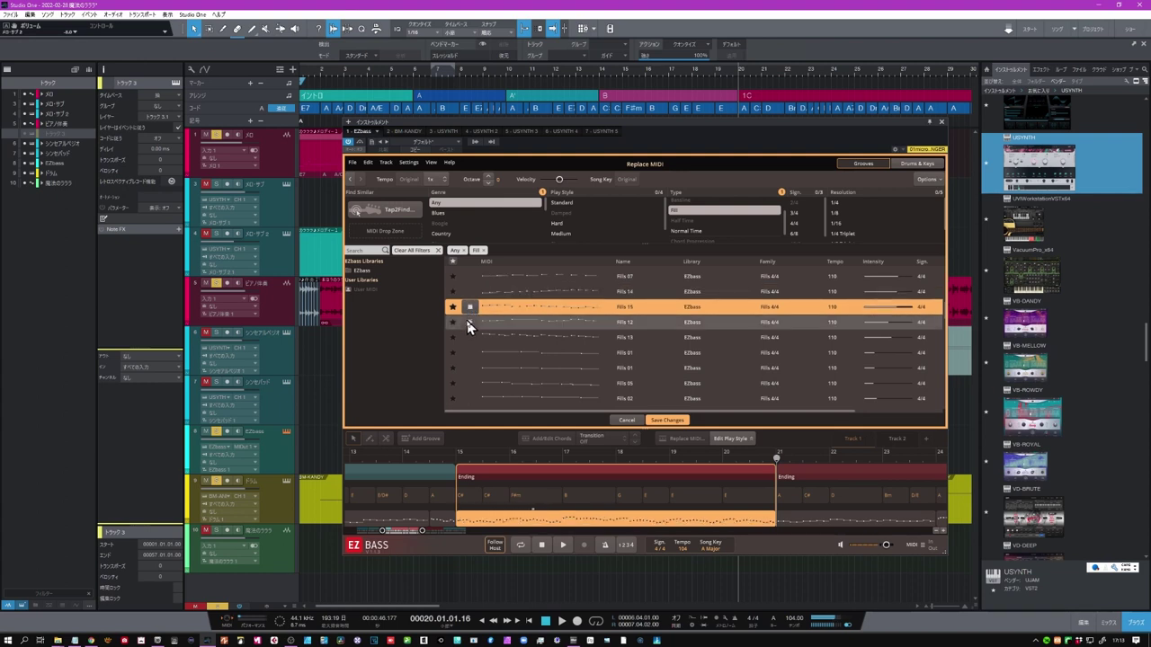
pyautogui.click(467, 338)
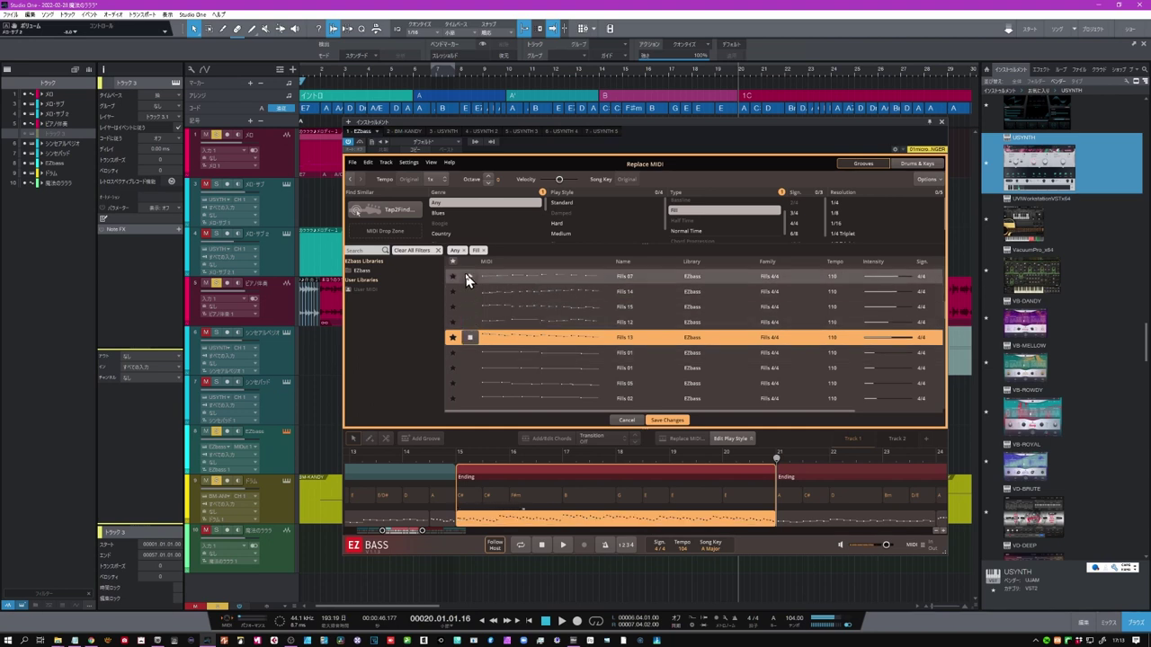
pyautogui.click(468, 277)
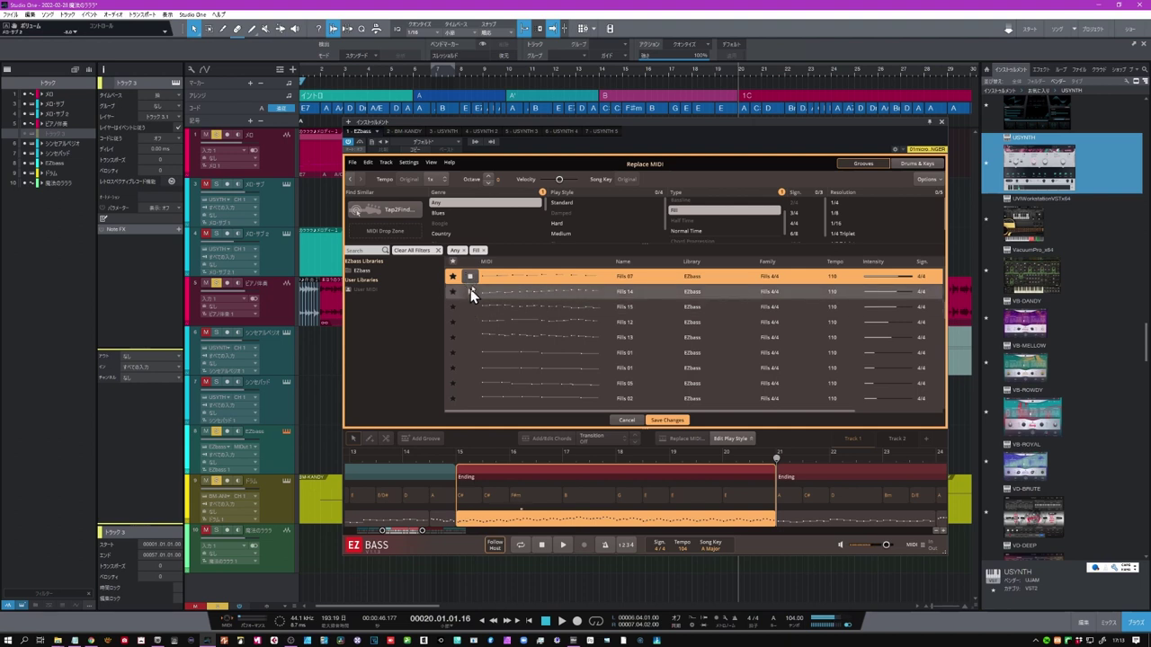
# Cancel the MIDI replacement, inspect the bass notes from bar 21 in the Grid Editor, and close EZbass.
pyautogui.press('Escape')
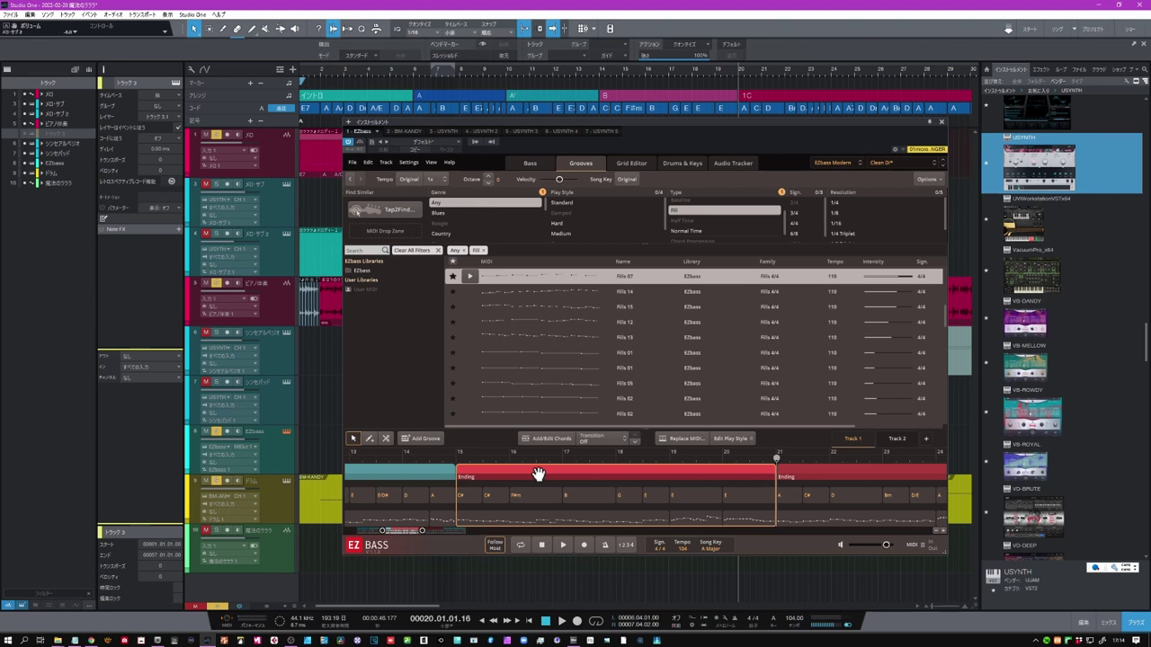
pyautogui.click(632, 166)
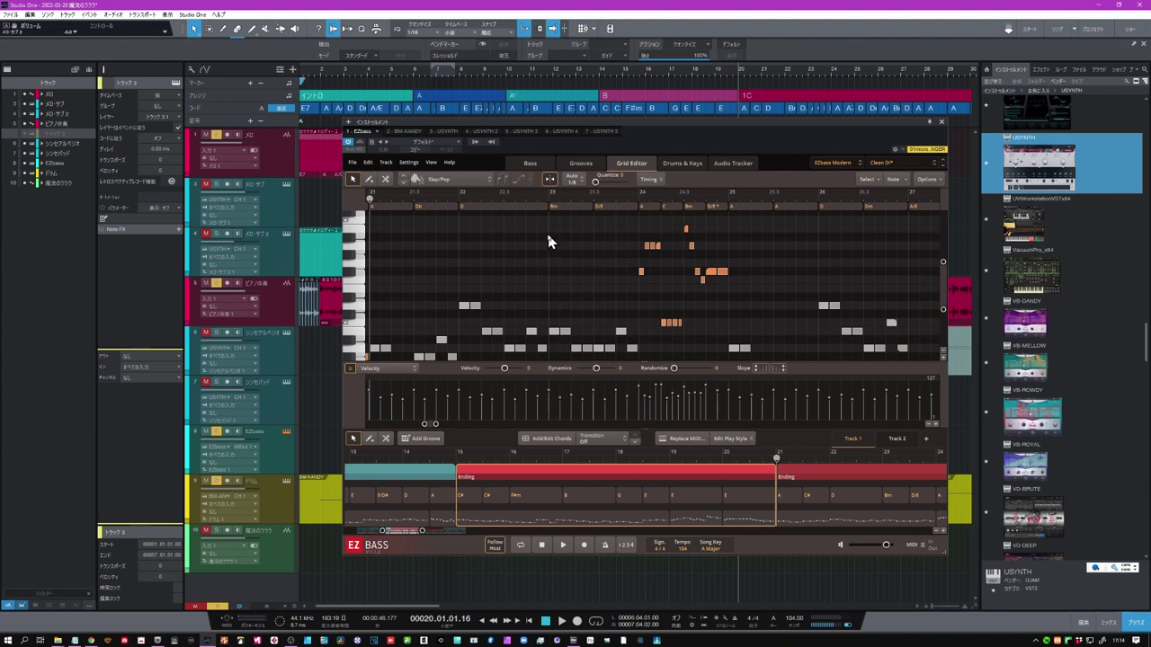
pyautogui.click(941, 123)
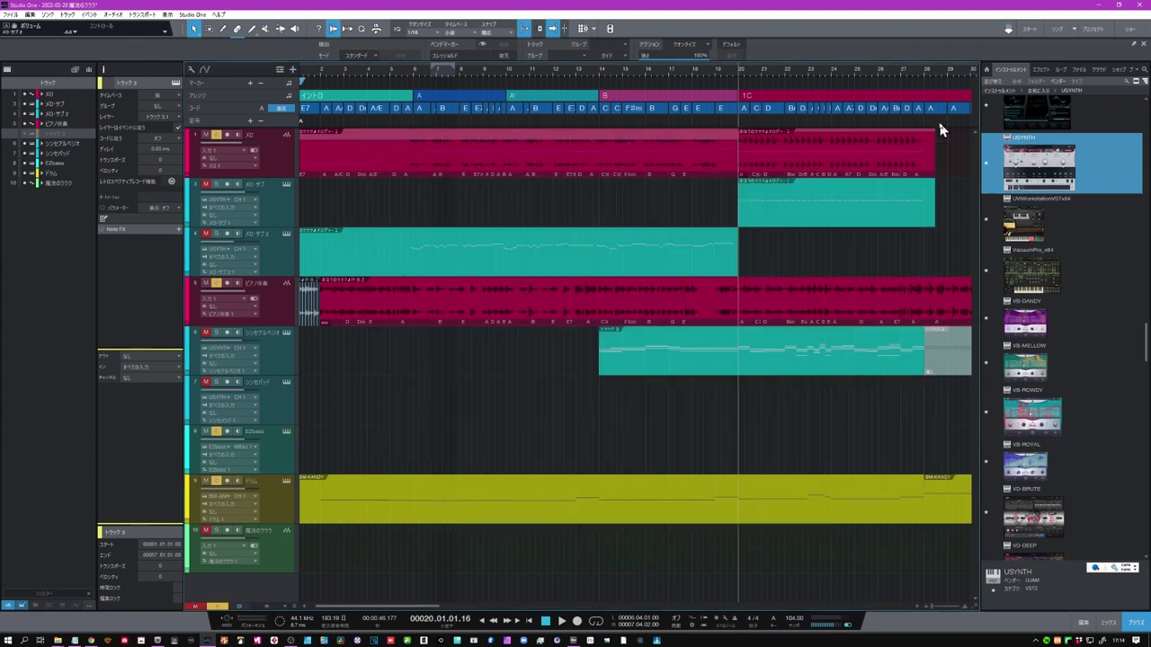
# Play the song from the start of section B at bar 14 into section 1C, and stop playback.
pyautogui.click(598, 74)
pyautogui.press('space')
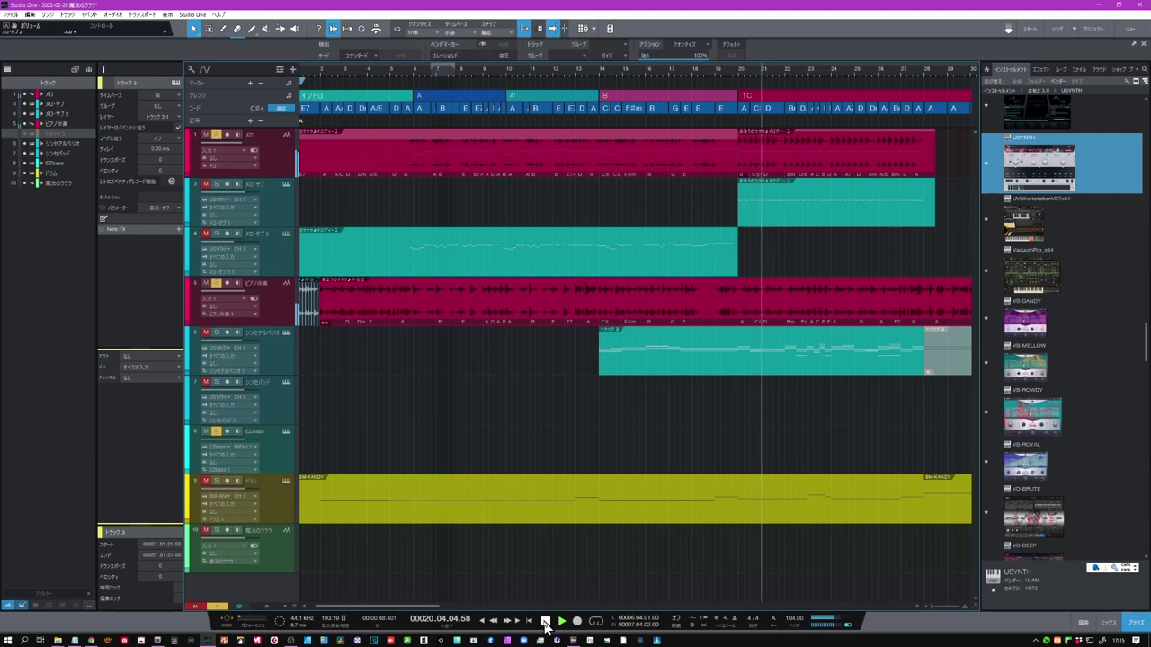
pyautogui.press('space')
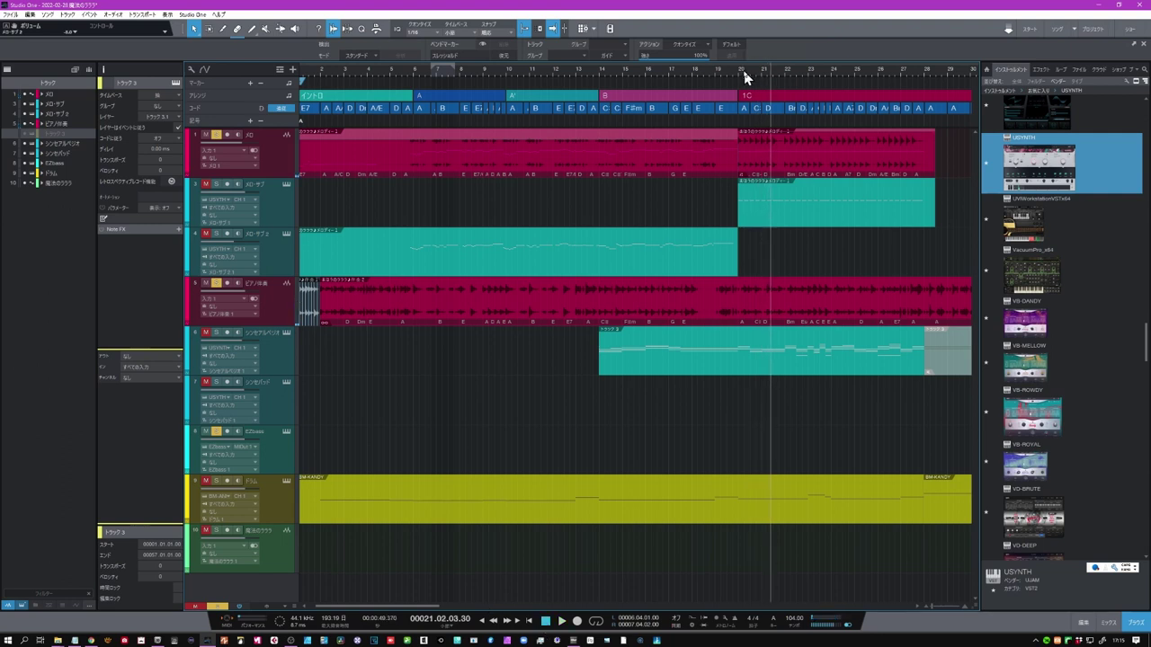
# Play the song from about bar 27 in section 1C through to the end of section 2C.
pyautogui.press('w')
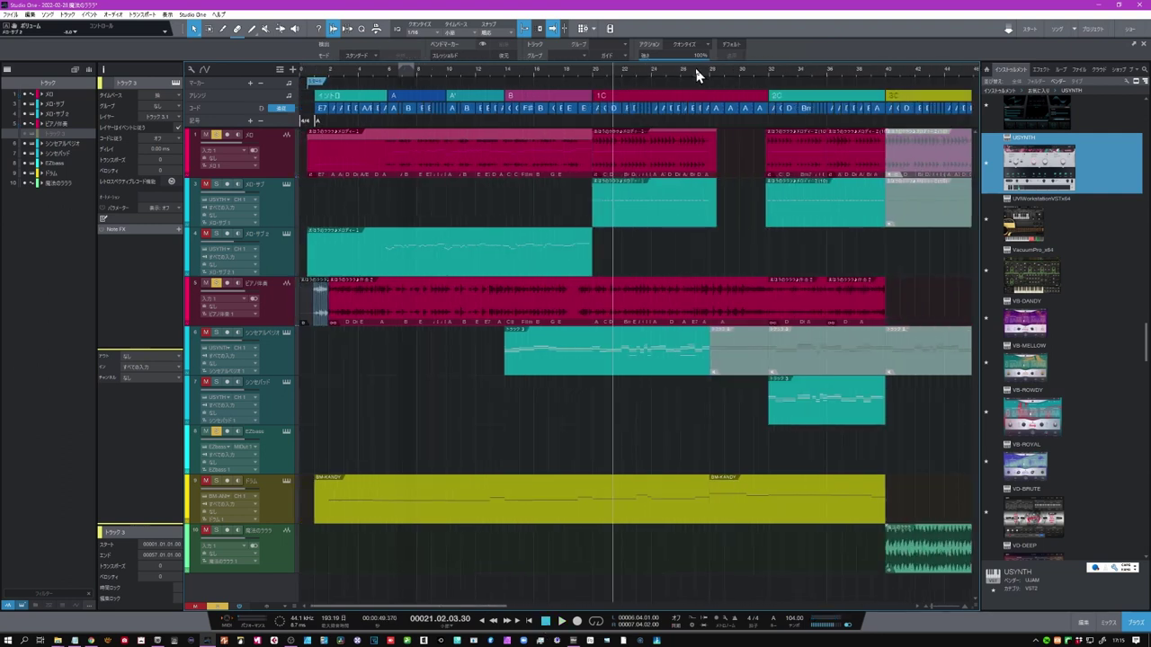
pyautogui.click(697, 74)
pyautogui.click(561, 622)
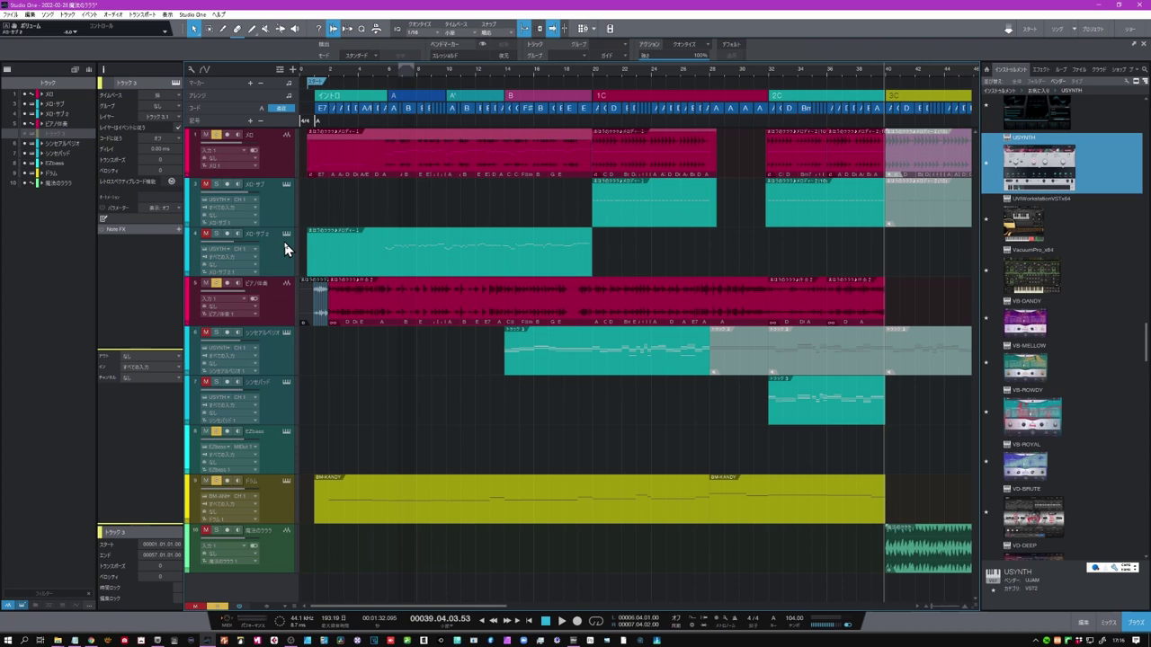
# Audition several keyboard notes in the シンセアルペジオ track's Usynth, and listen to the part in the song from bar 14.
pyautogui.click(286, 338)
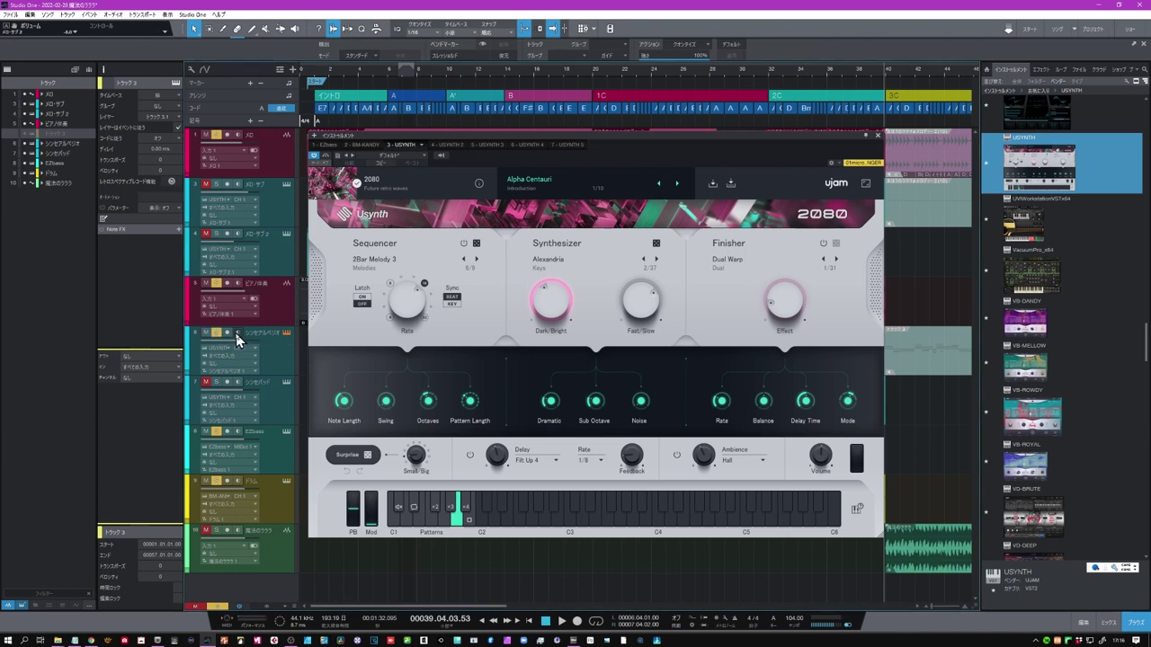
pyautogui.click(545, 514)
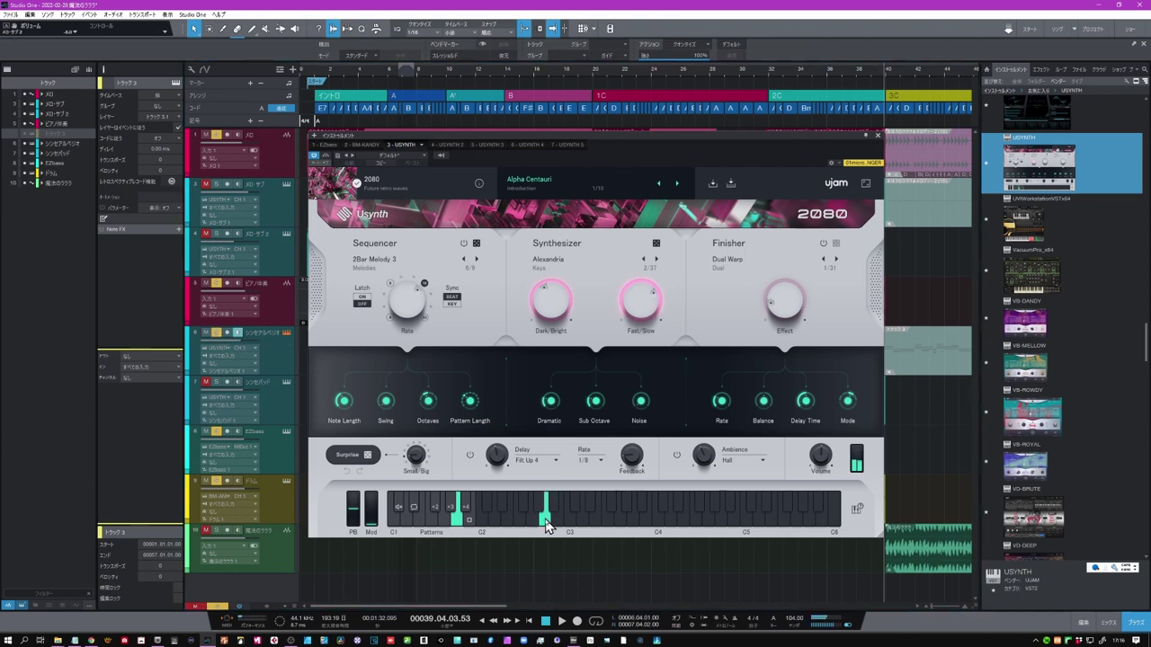
pyautogui.click(598, 519)
pyautogui.click(619, 520)
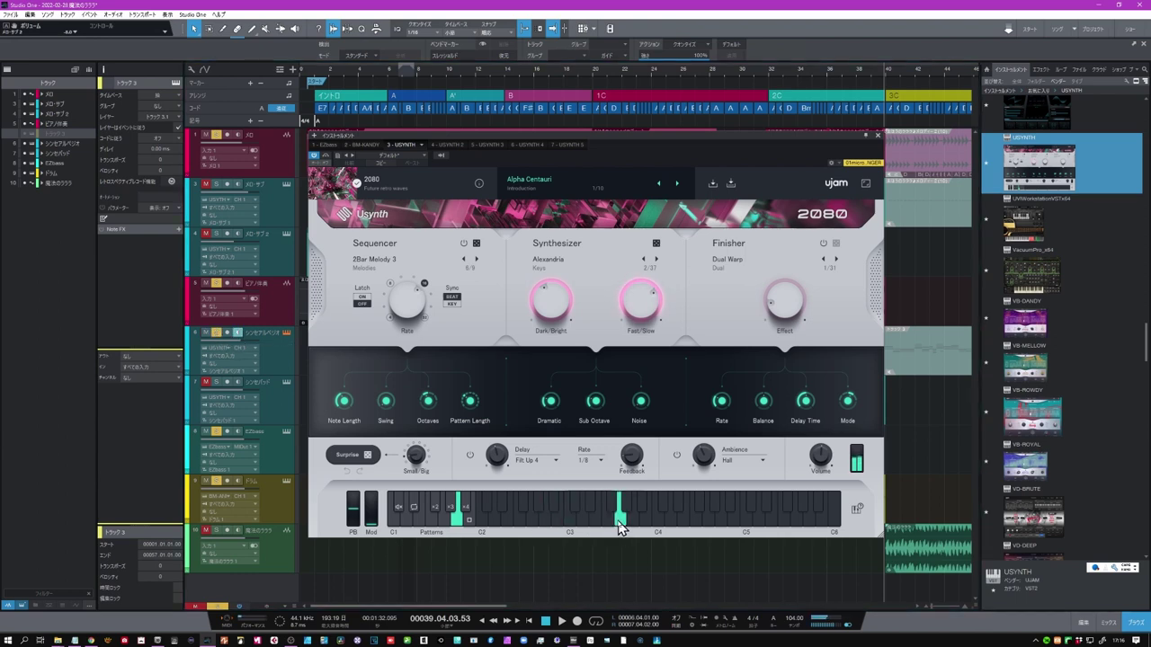
pyautogui.click(654, 520)
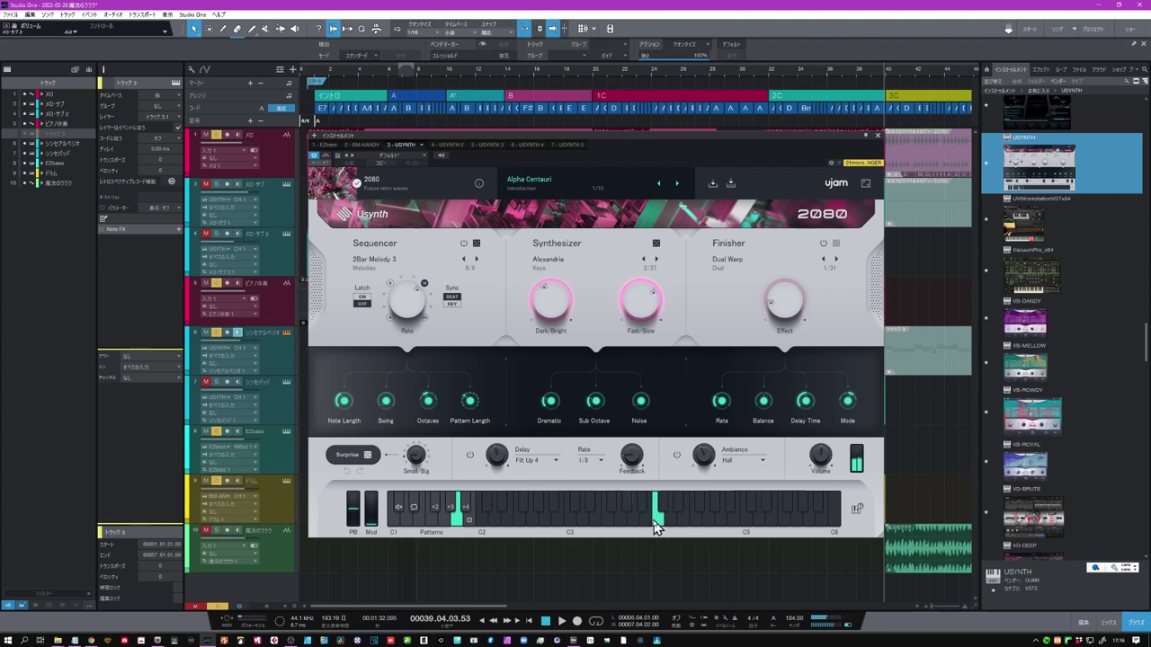
pyautogui.click(674, 519)
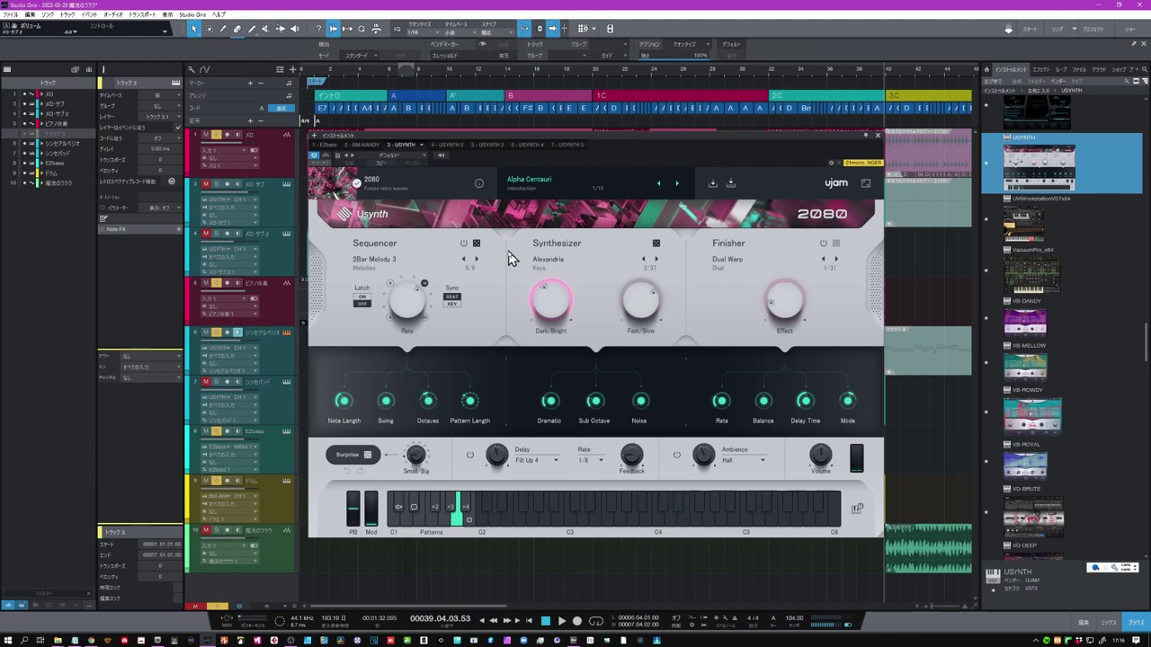
pyautogui.click(237, 334)
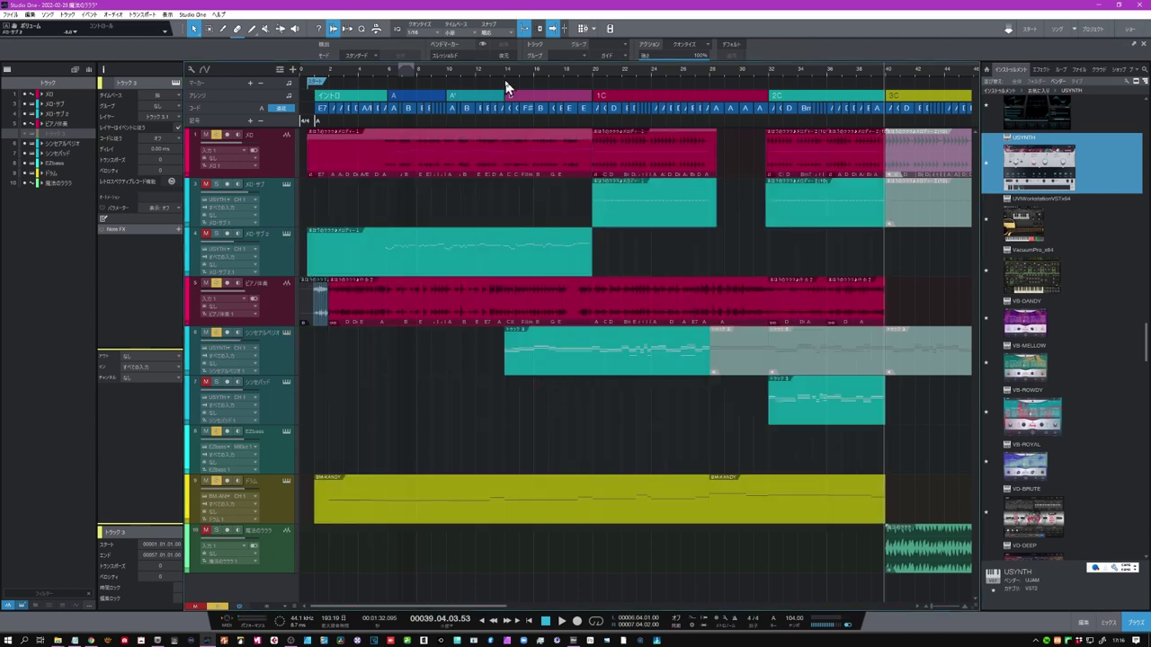
pyautogui.click(505, 72)
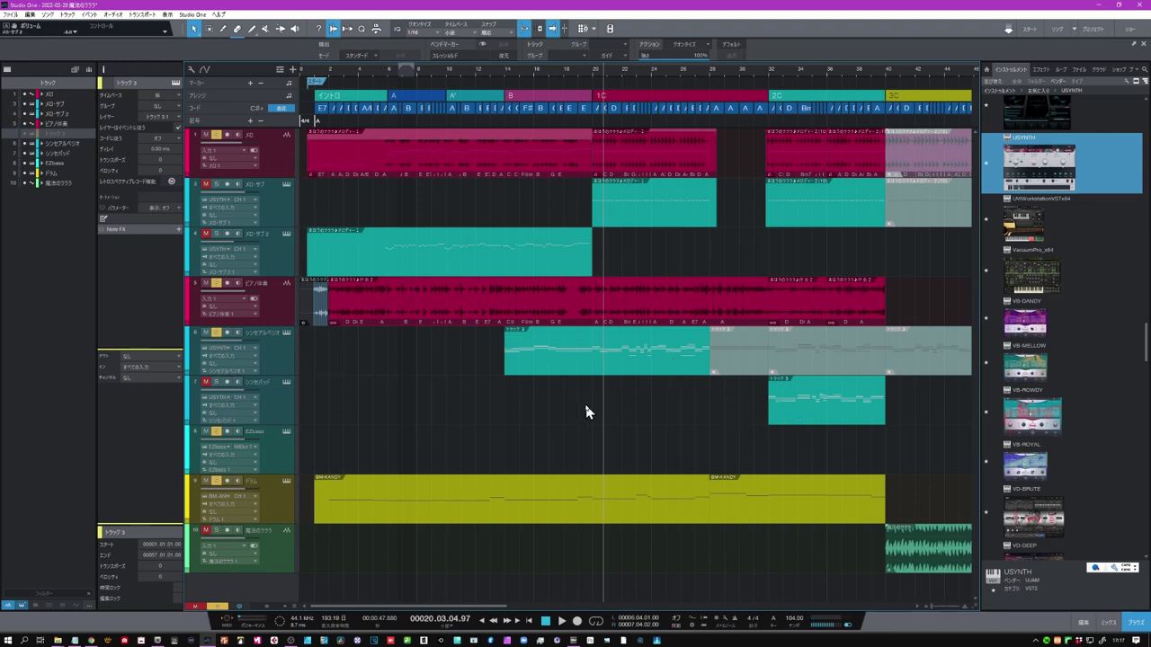
# Audition the Back To 80s sound in the シンセパッド track's Usynth with several keyboard notes, and close the instrument.
pyautogui.click(286, 382)
pyautogui.click(612, 544)
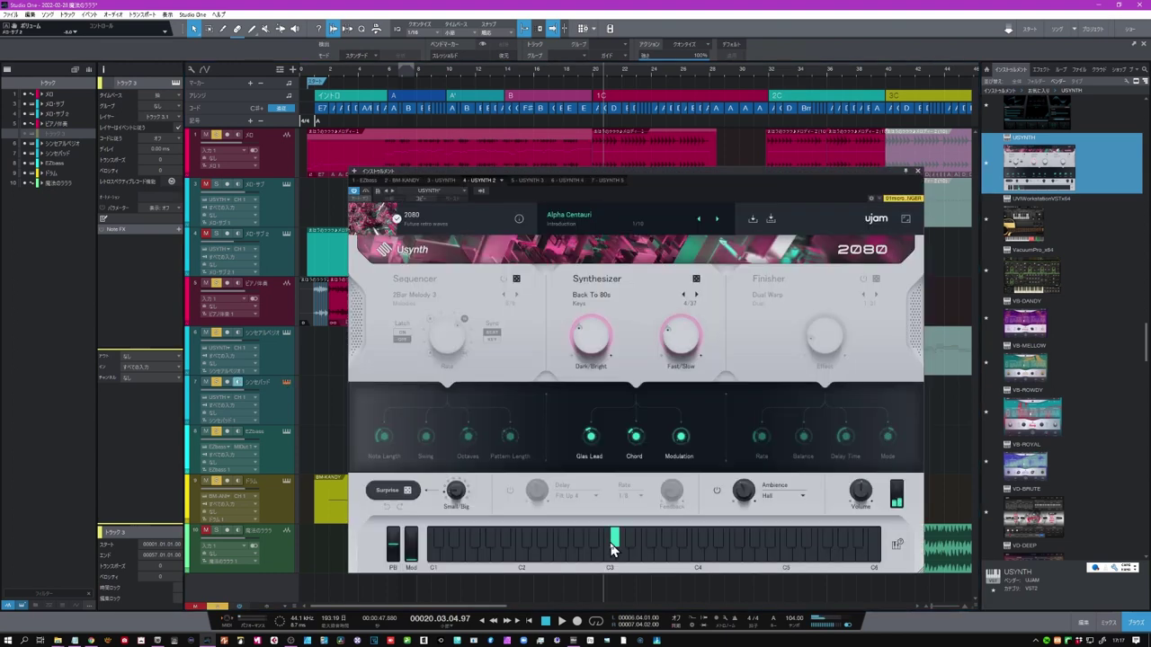
pyautogui.click(670, 556)
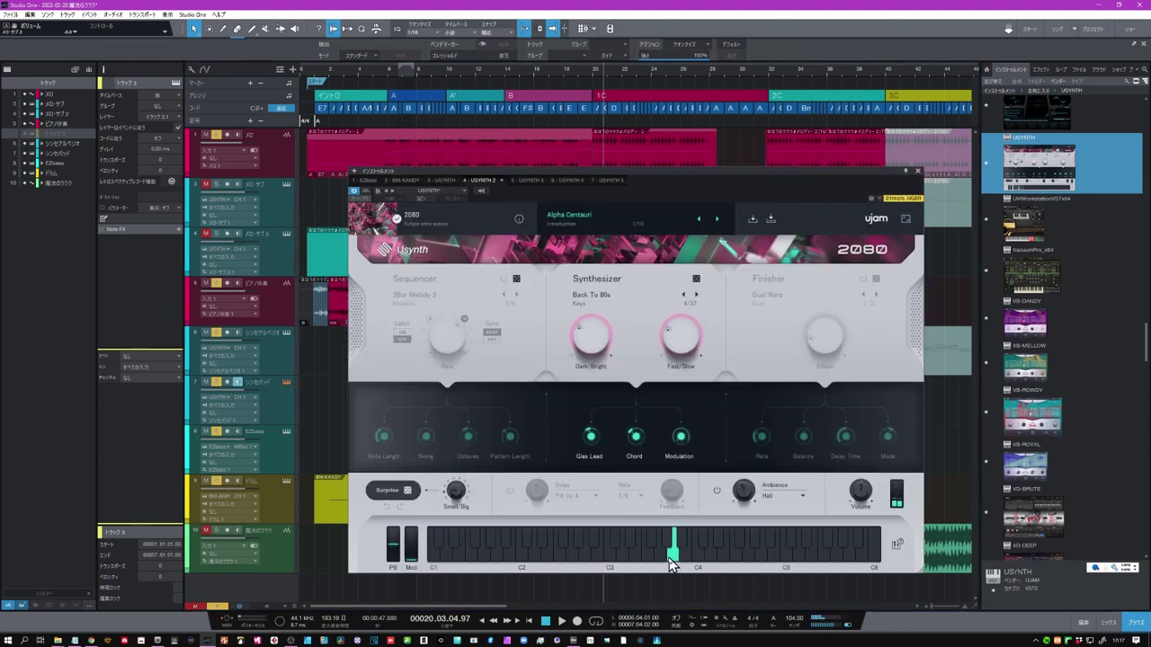
pyautogui.click(696, 553)
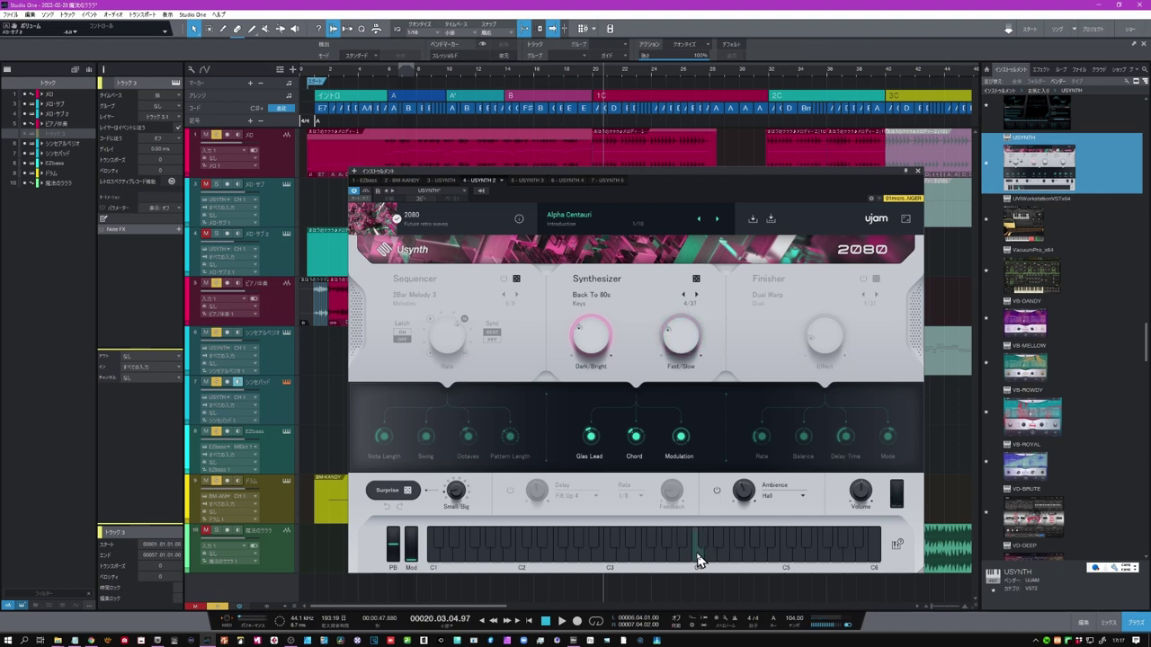
pyautogui.click(698, 553)
pyautogui.click(917, 170)
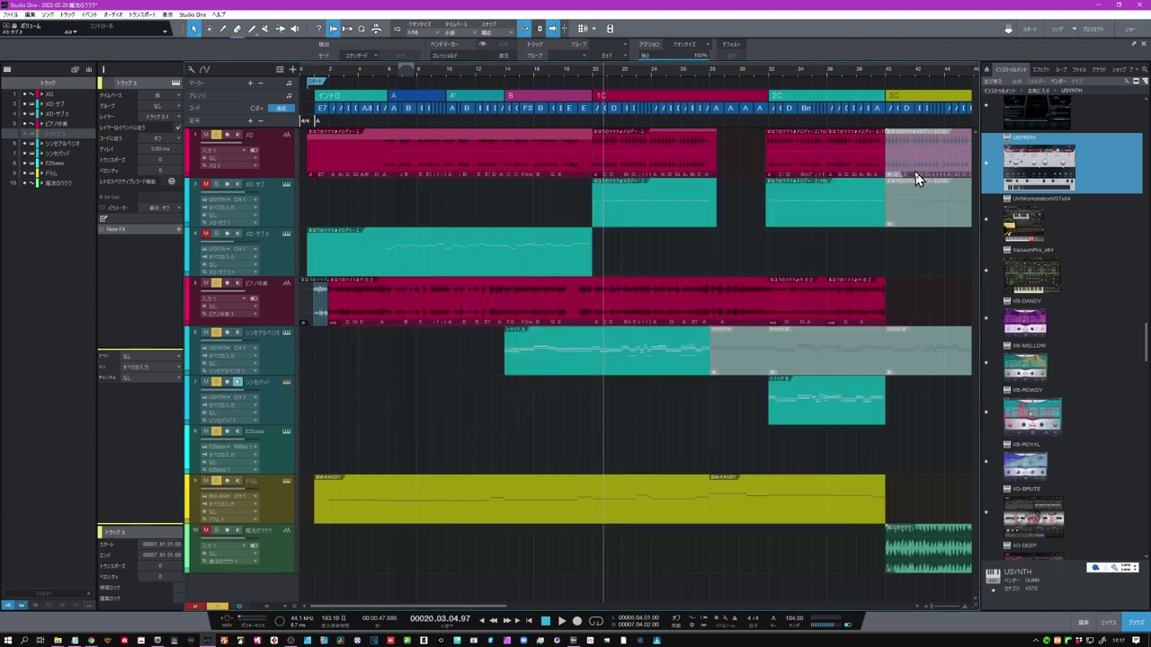
# Play section 2C from just before bar 32 with the synth pad part, and stop near the section's end.
pyautogui.click(766, 106)
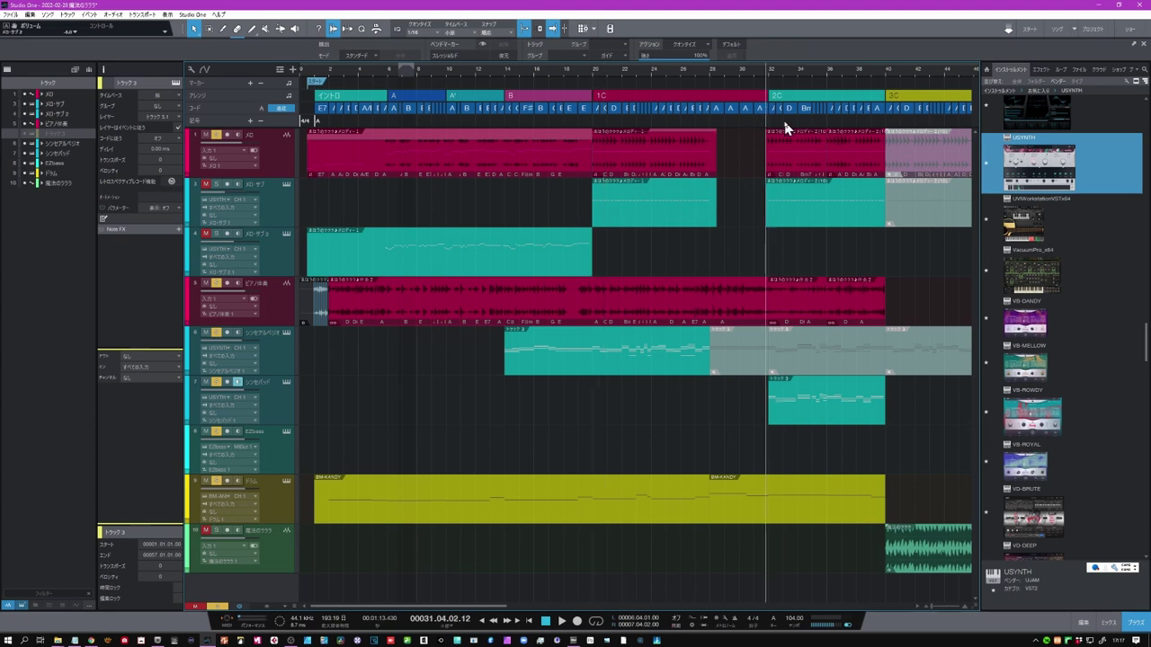
pyautogui.click(562, 622)
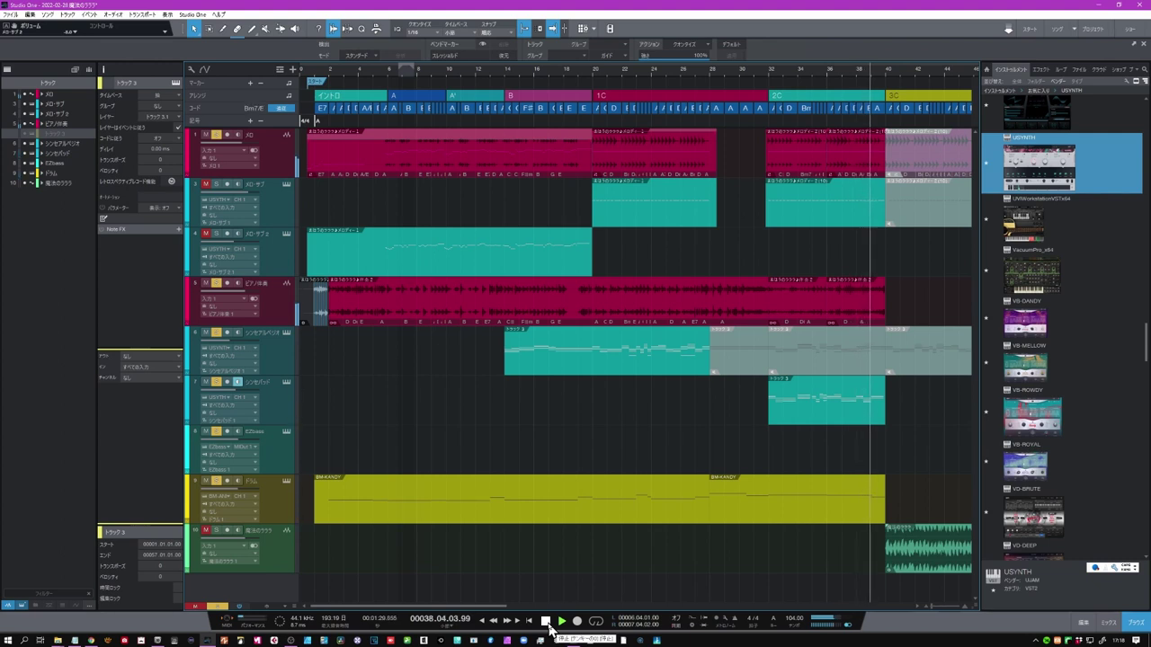
pyautogui.click(546, 621)
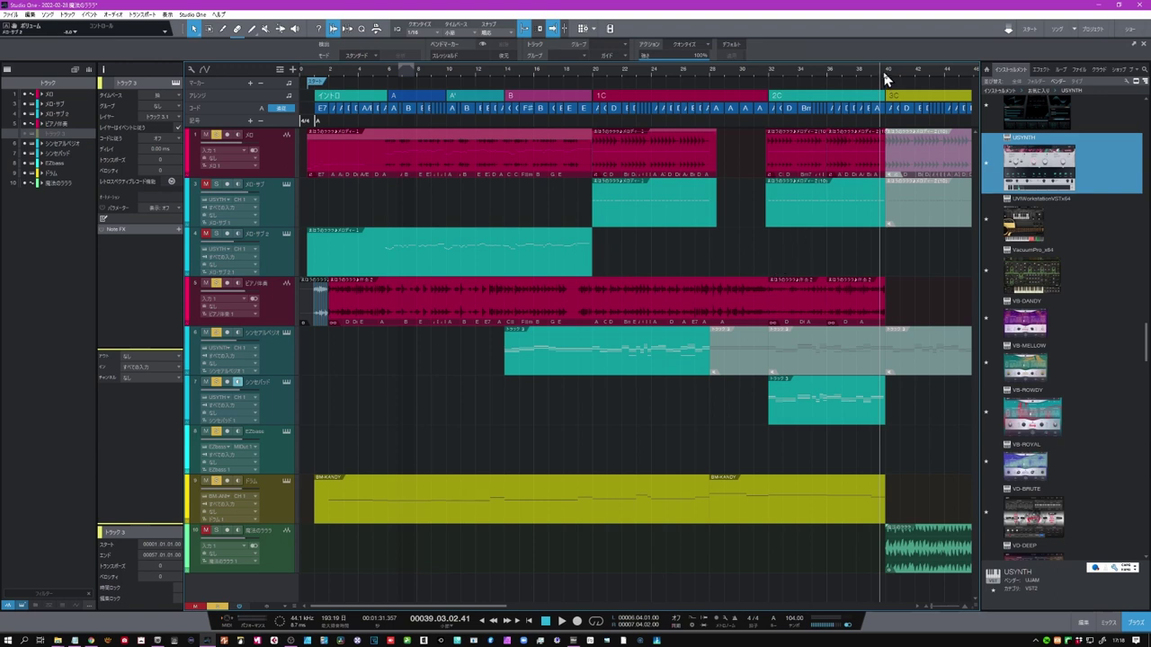
# Play the song from bar 38 through sections 3C, 4C and ENDING, stop playback, and show the whole arrangement.
pyautogui.moveTo(886, 79); pyautogui.dragTo(699, 74)
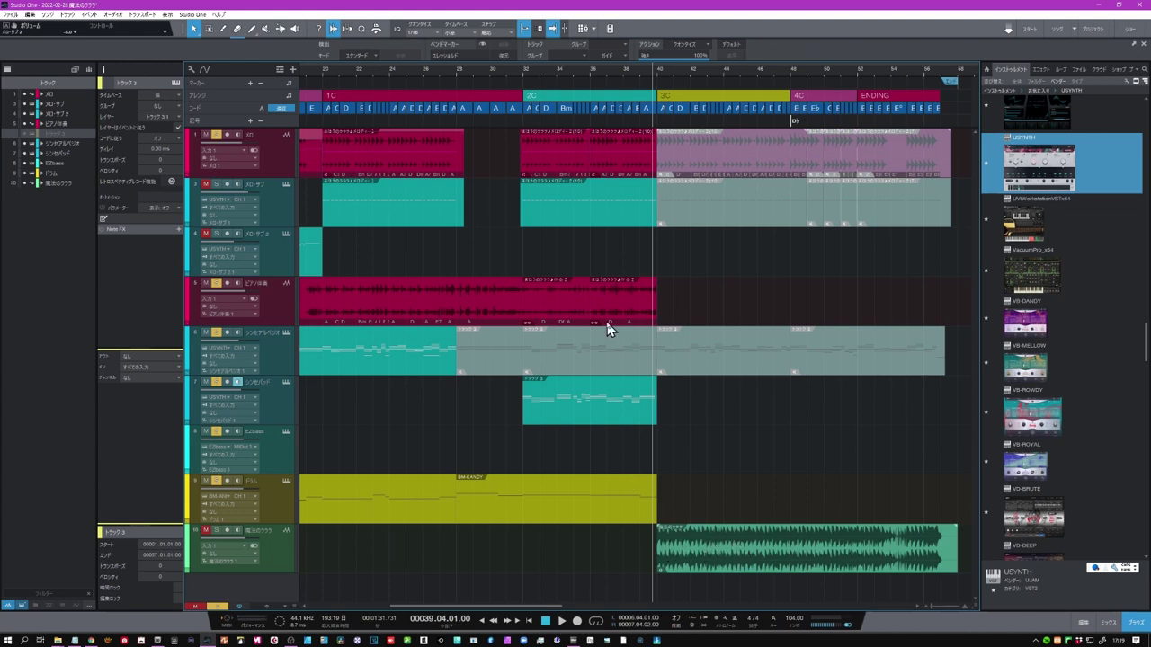
pyautogui.click(624, 77)
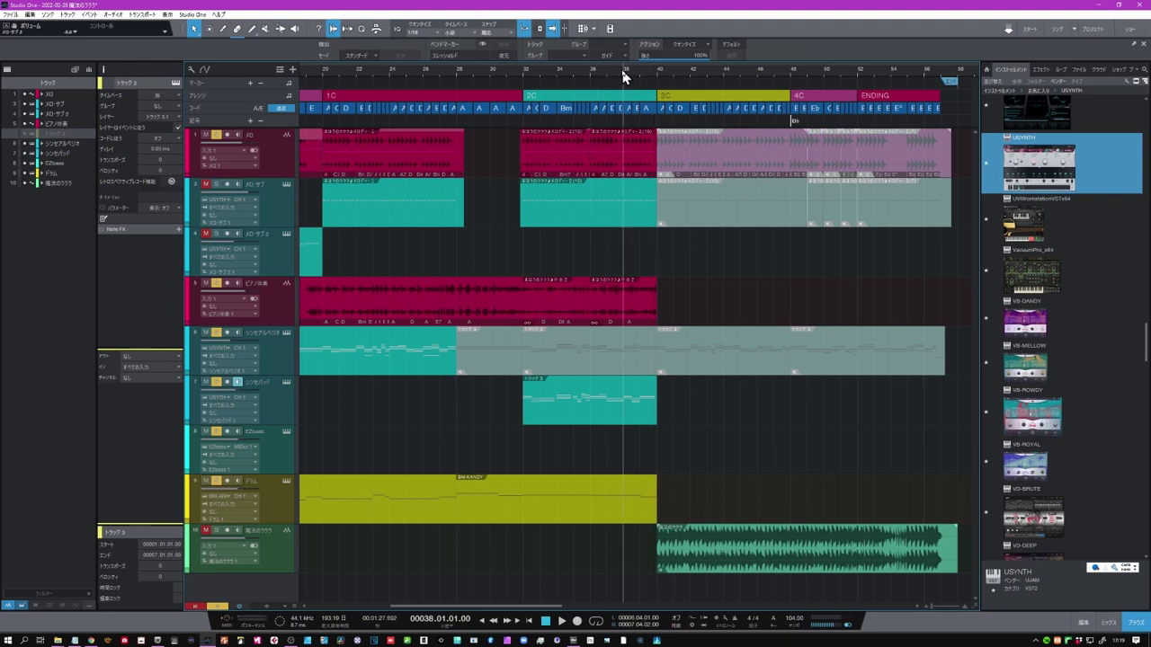
pyautogui.click(561, 621)
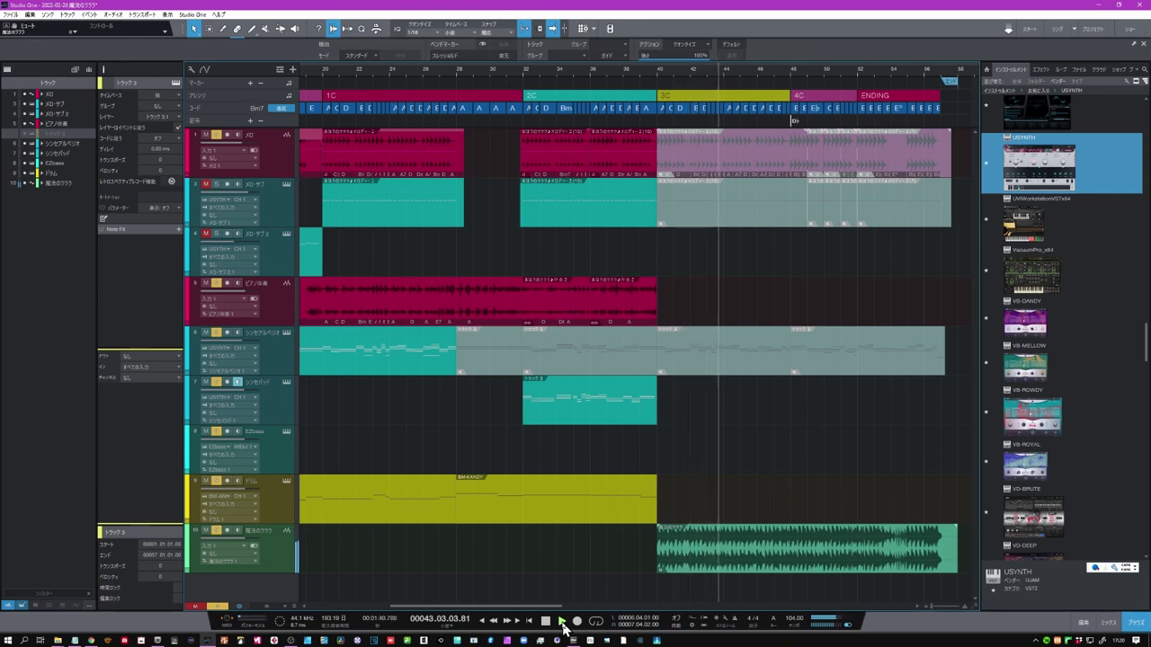
pyautogui.click(546, 622)
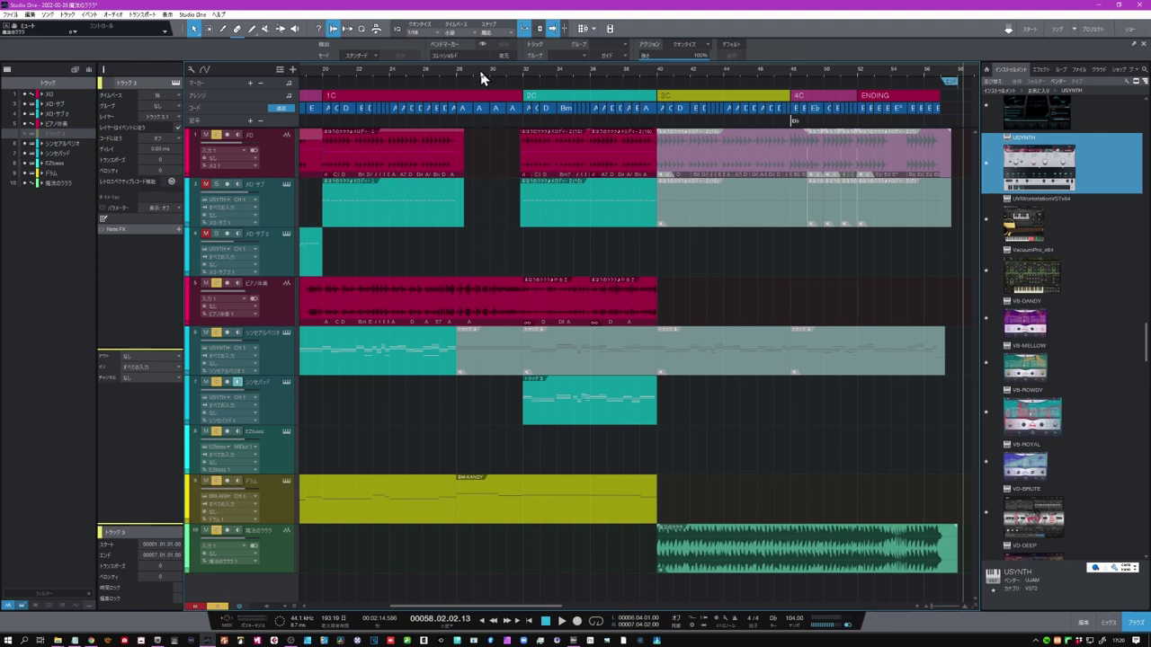
pyautogui.scroll(-3, 480, 69)
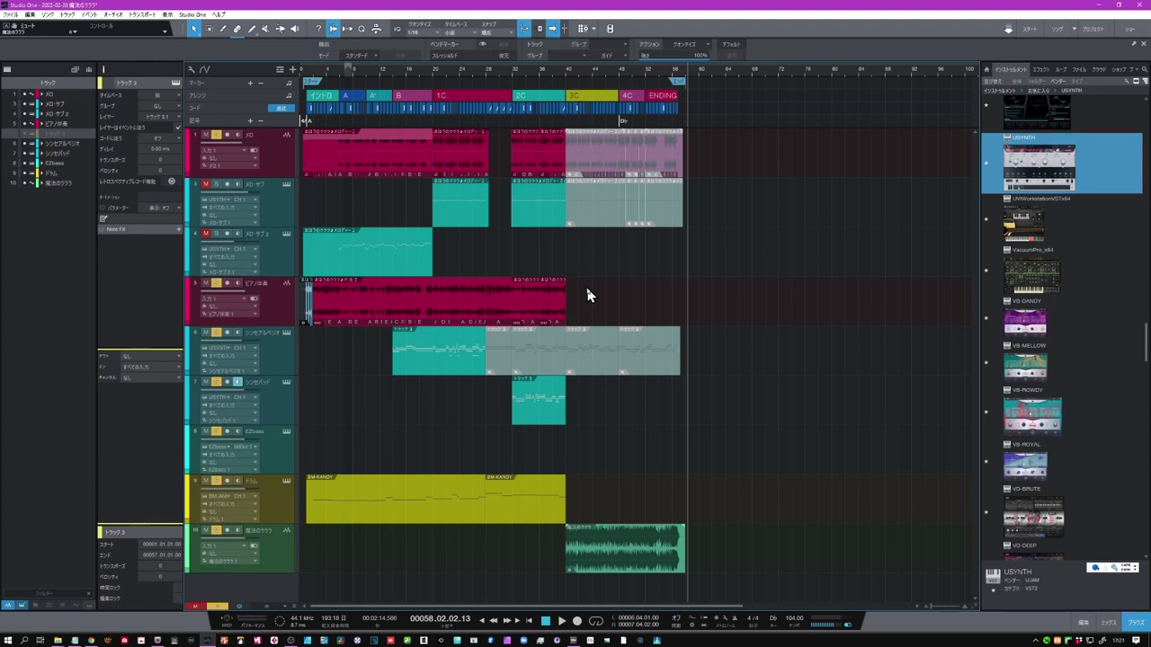
# Show the mixer, insert a VU Meter on the メロ channel, and close the effect's window.
pyautogui.press('F3')
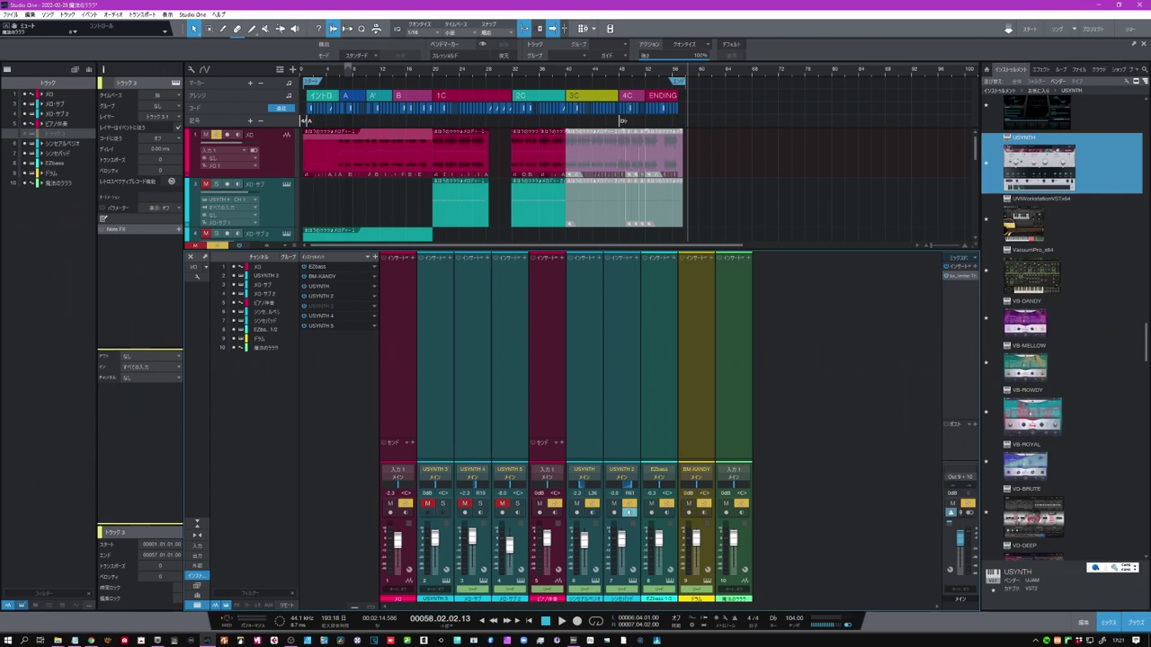
pyautogui.click(1040, 69)
pyautogui.moveTo(1020, 477); pyautogui.dragTo(402, 325)
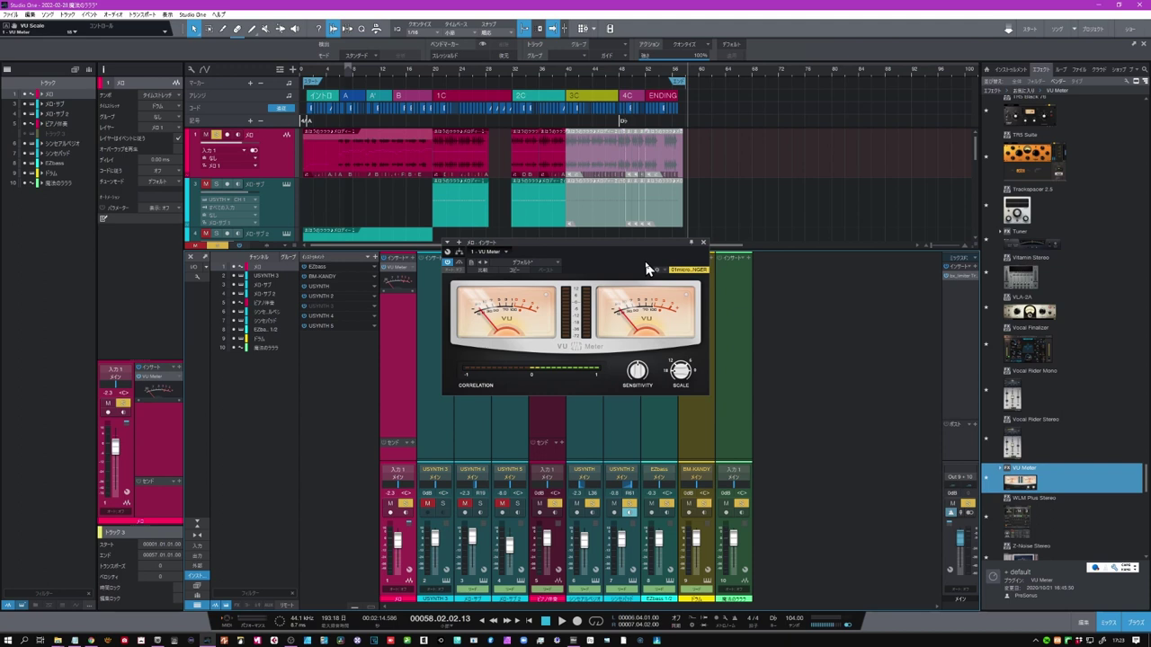
pyautogui.click(703, 244)
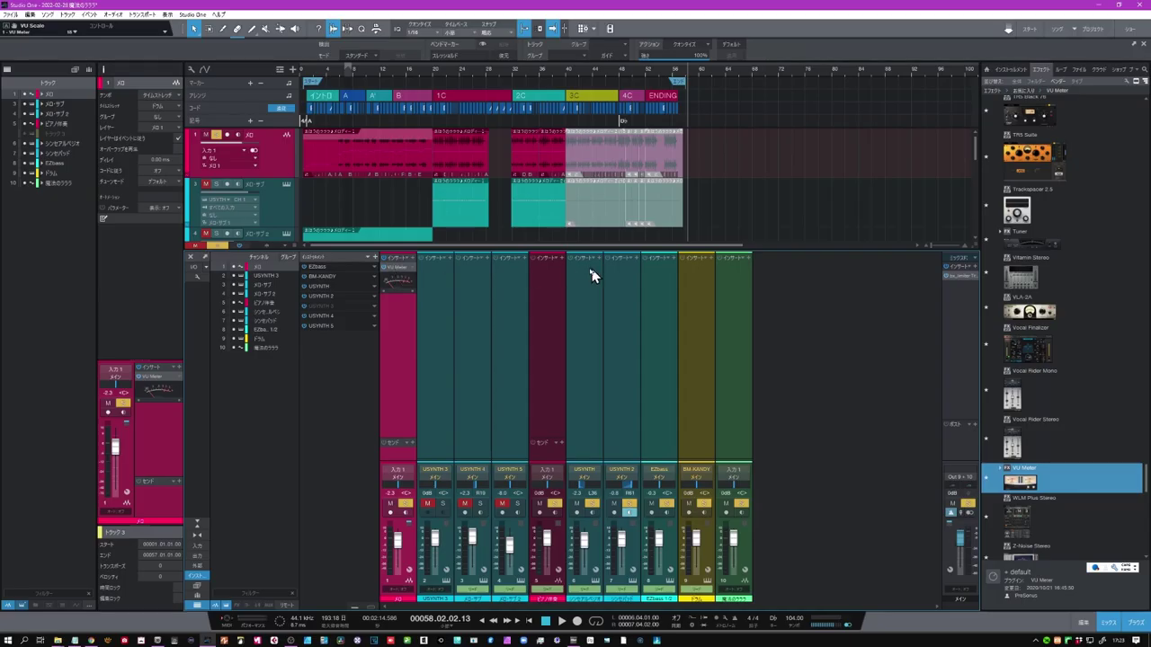
# Copy the VU Meter insert from the メロ channel to all the other channels, and close the meter window.
pyautogui.click(436, 293)
pyautogui.keyDown('shift'); pyautogui.click(734, 331); pyautogui.keyUp('shift')
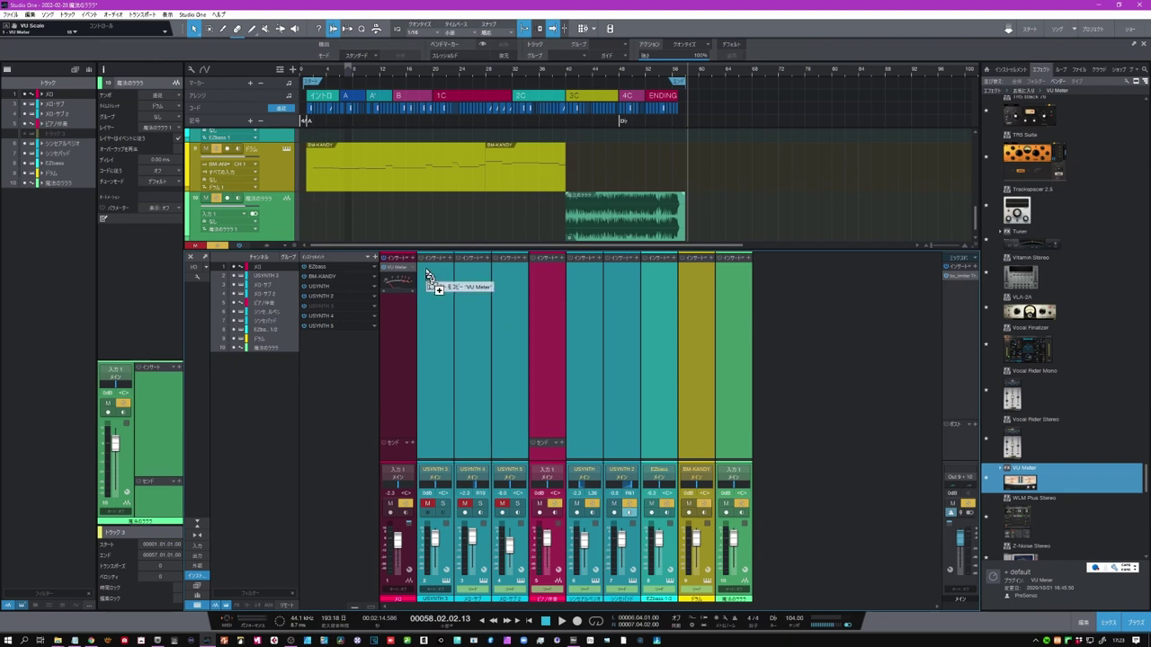
pyautogui.moveTo(427, 274); pyautogui.dragTo(427, 270)
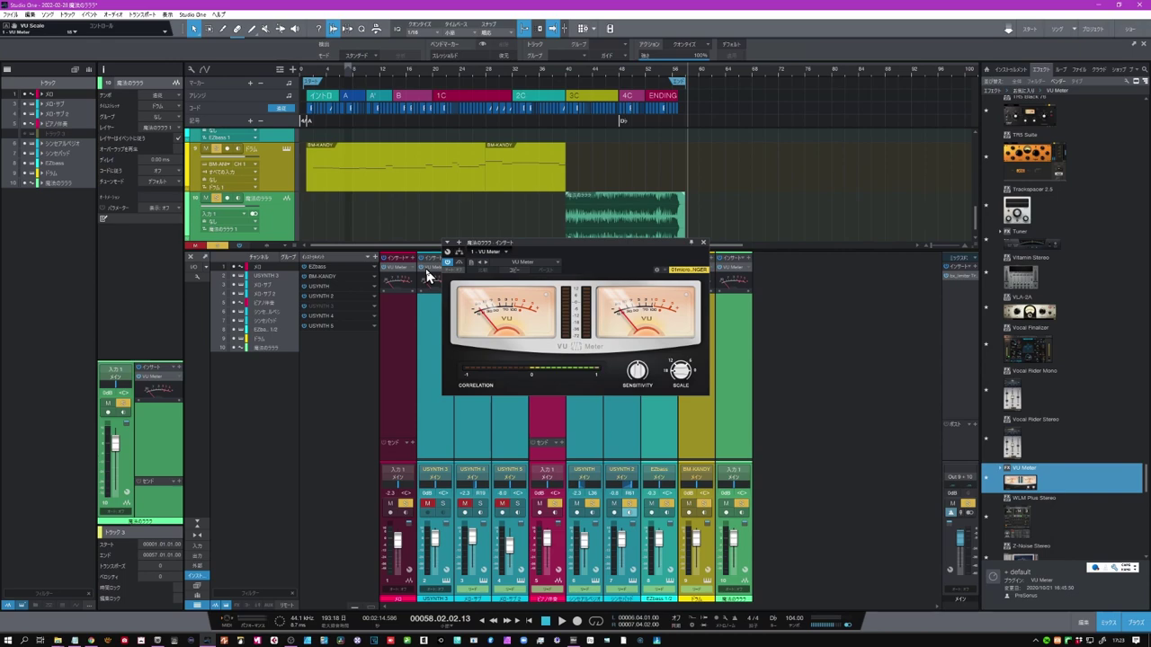
pyautogui.click(703, 242)
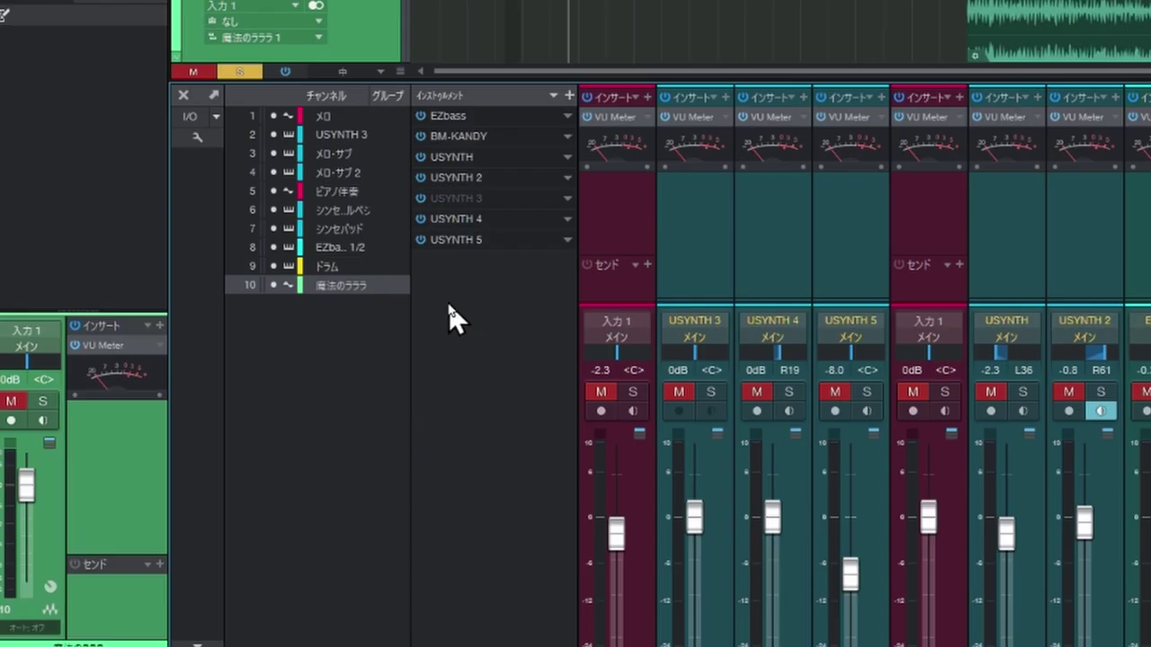
# Show the input controls (入力コントロール) on the mixer channels, and check the soloed drum channel's level on its VU Meter.
pyautogui.click(197, 139)
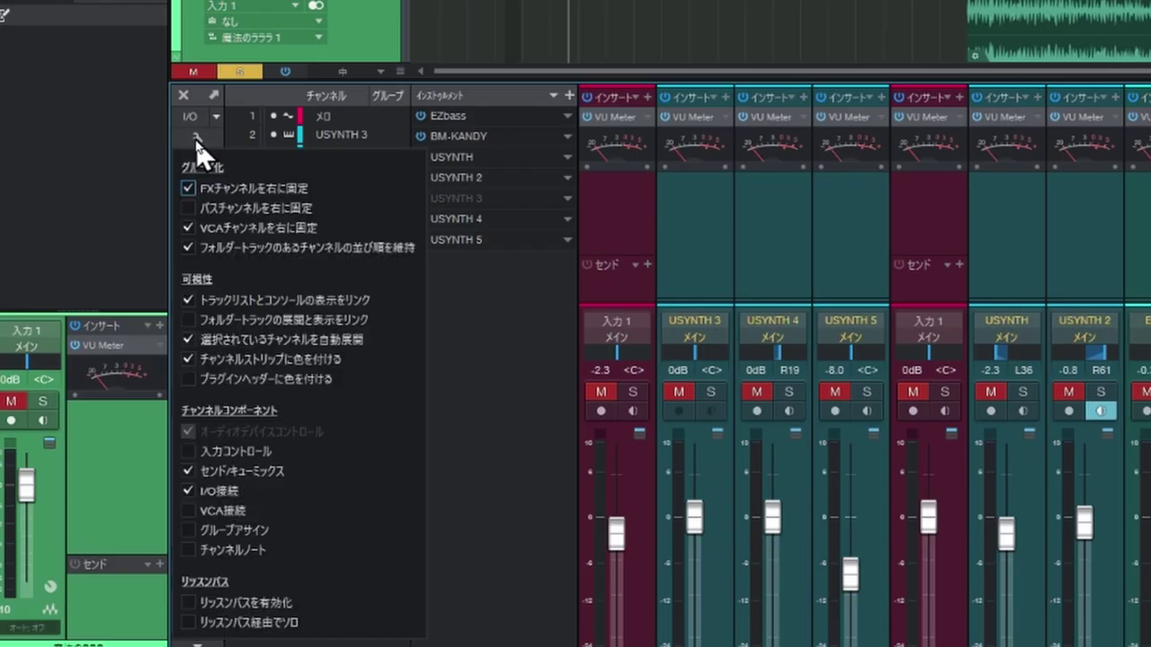
pyautogui.click(187, 452)
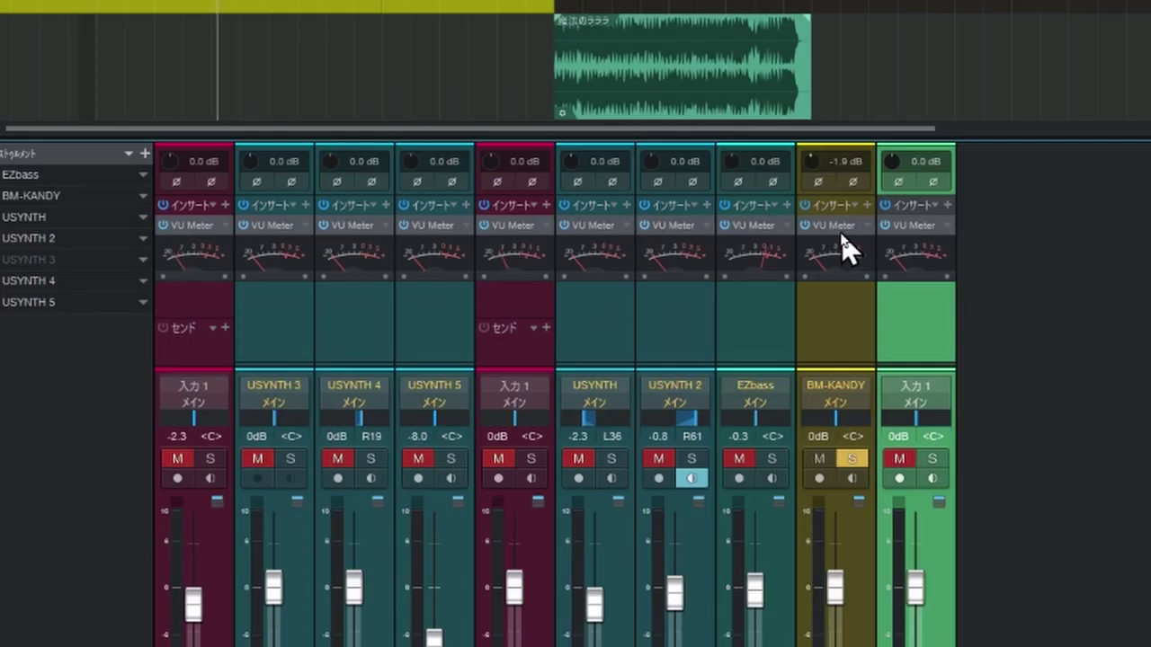
pyautogui.click(842, 236)
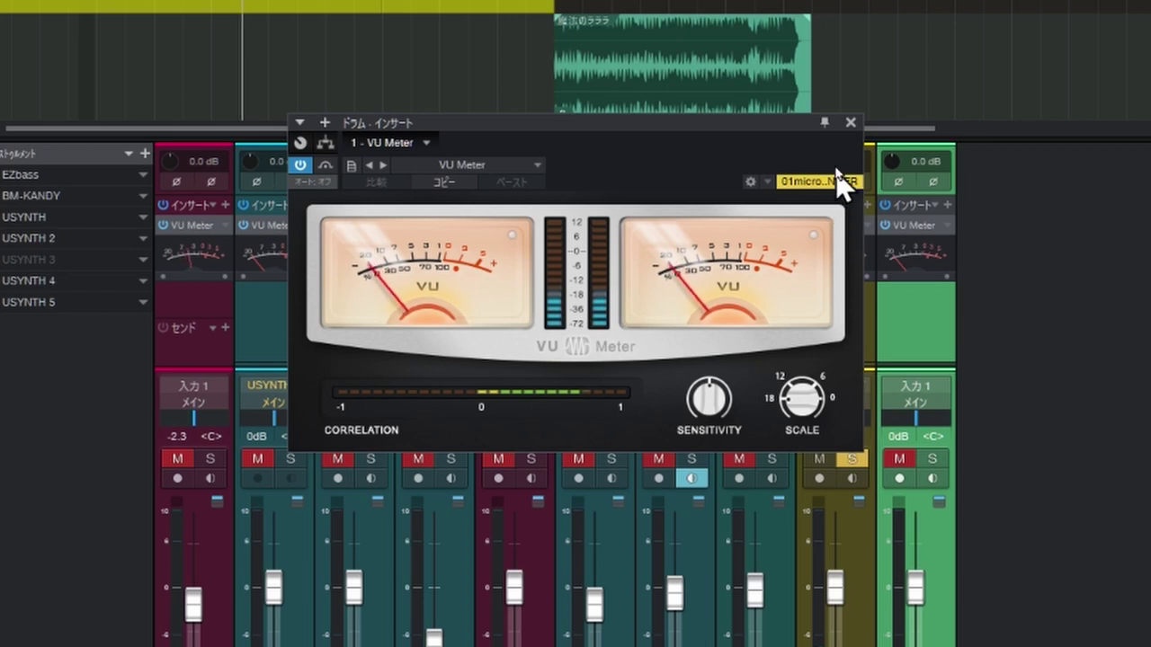
pyautogui.click(849, 123)
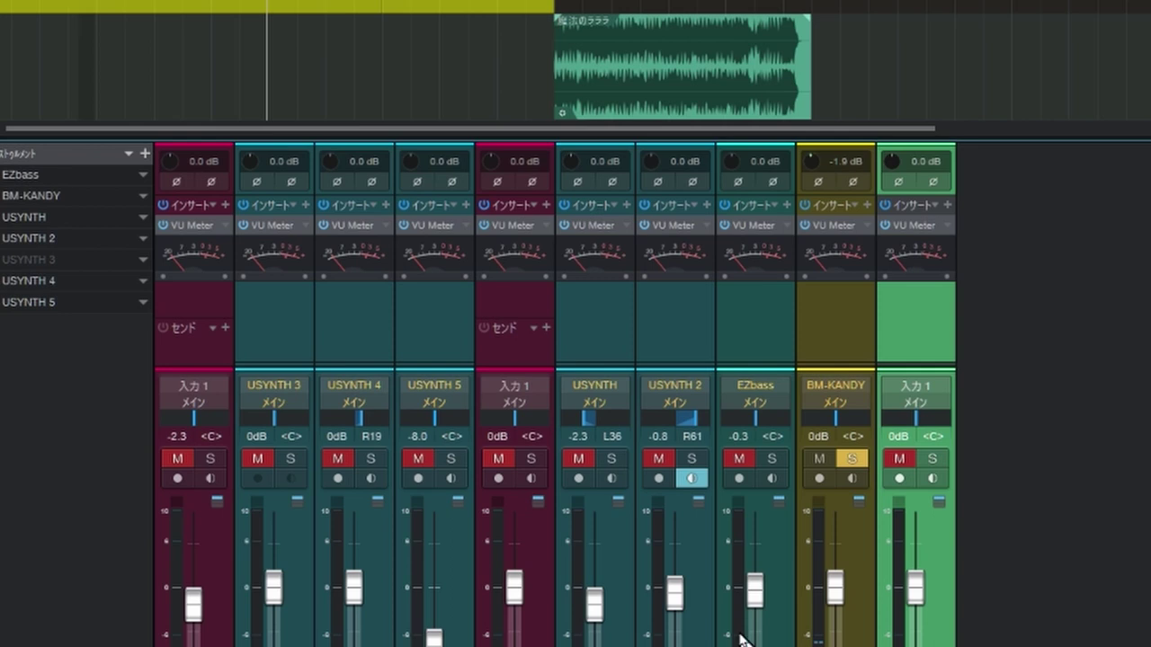
# Solo the EZbass channel and set its input gain to -3.8 dB while watching its VU Meter.
pyautogui.click(772, 459)
pyautogui.click(752, 225)
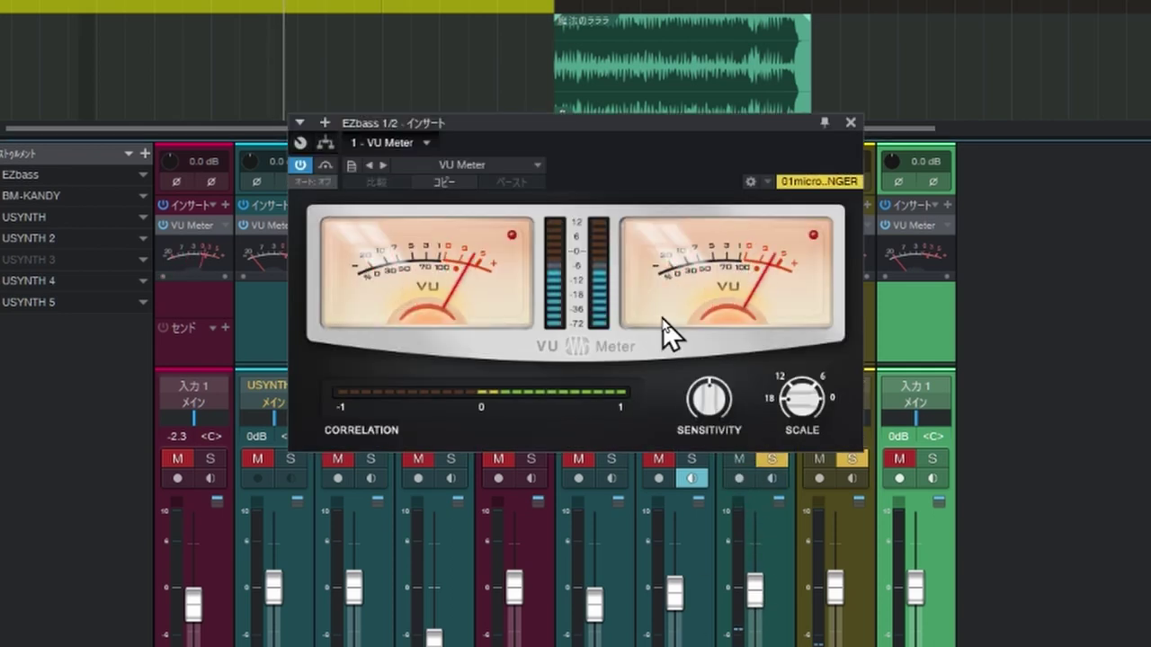
pyautogui.moveTo(685, 131); pyautogui.dragTo(479, 133)
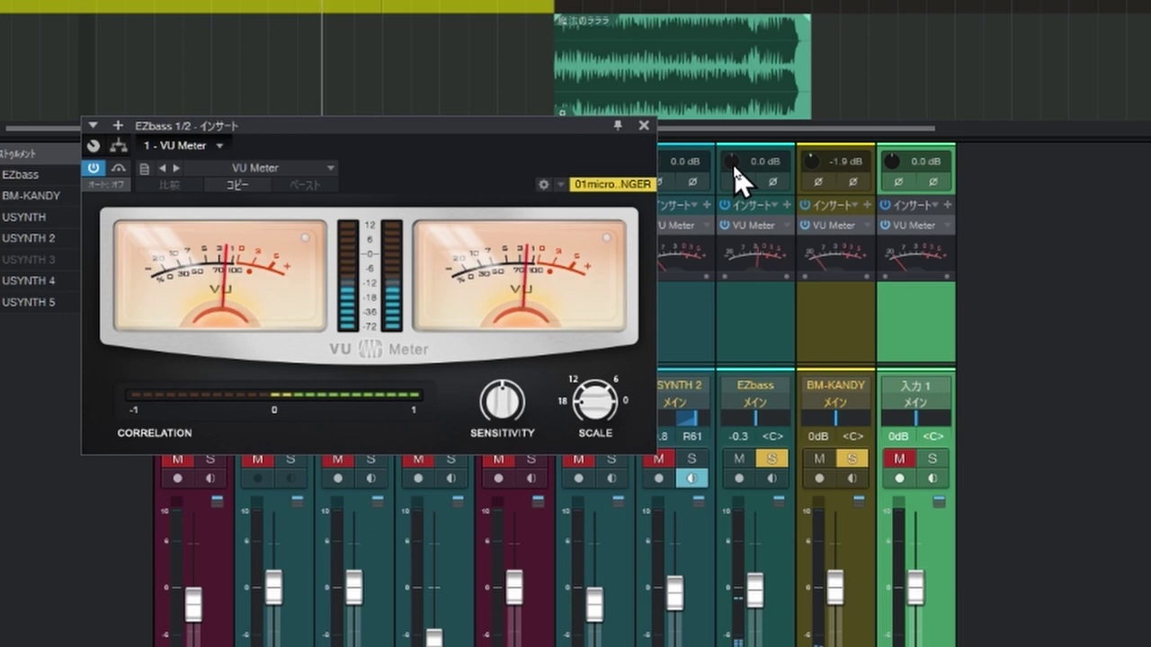
pyautogui.scroll(-2, 734, 164)
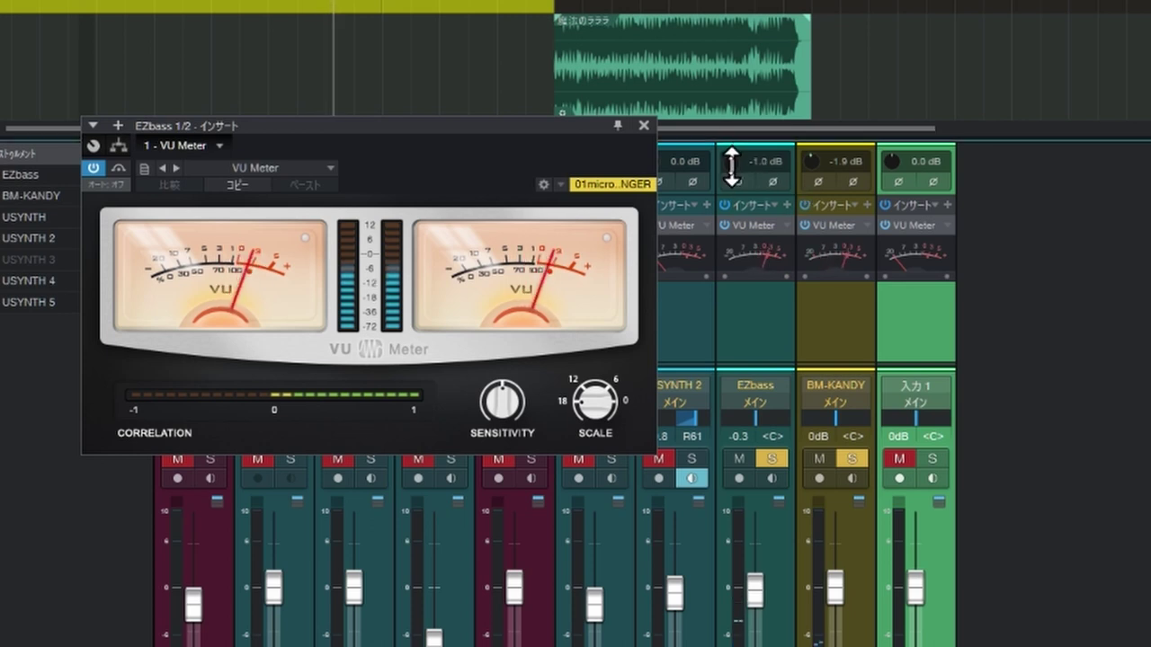
pyautogui.scroll(-2, 731, 167)
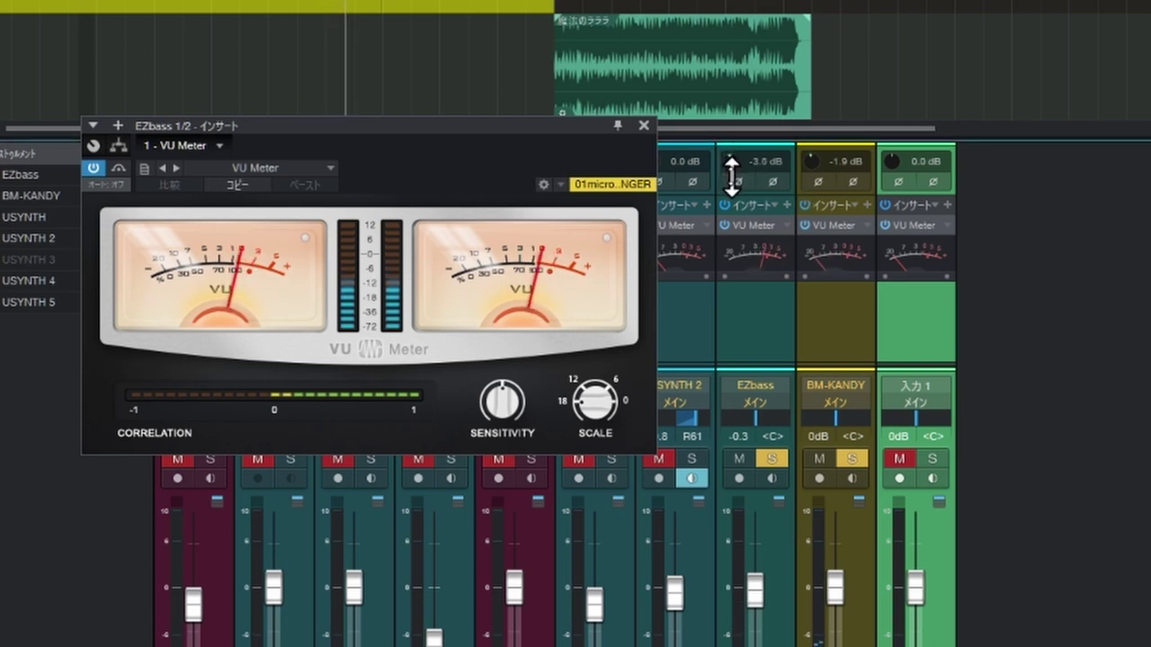
pyautogui.scroll(-1, 731, 171)
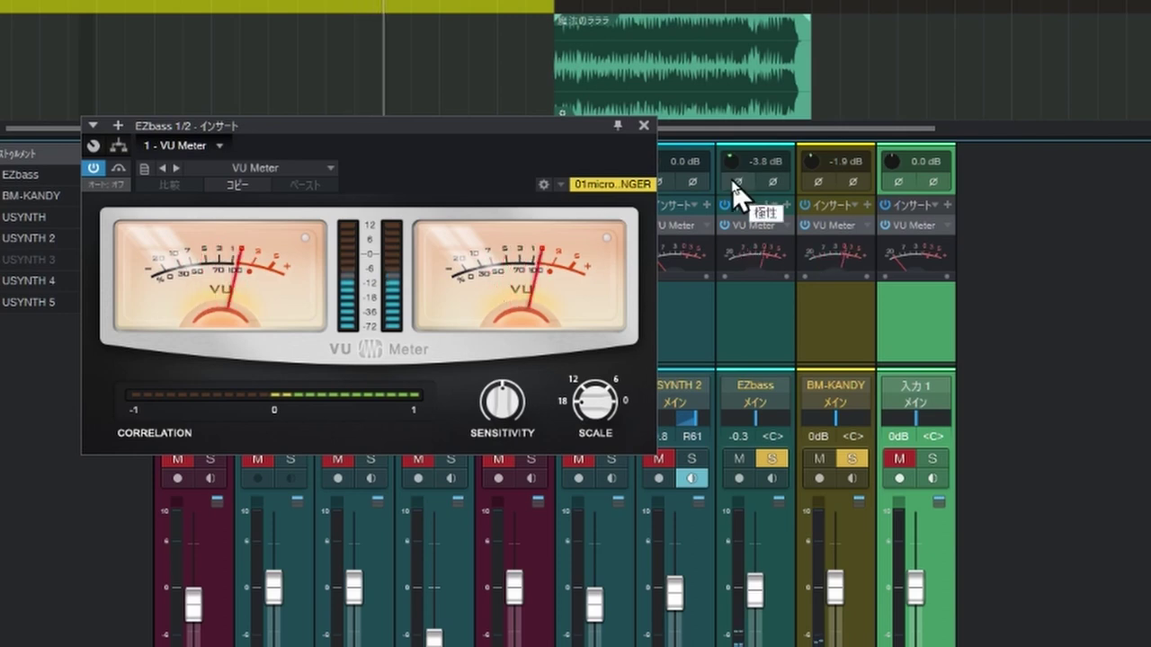
pyautogui.click(644, 126)
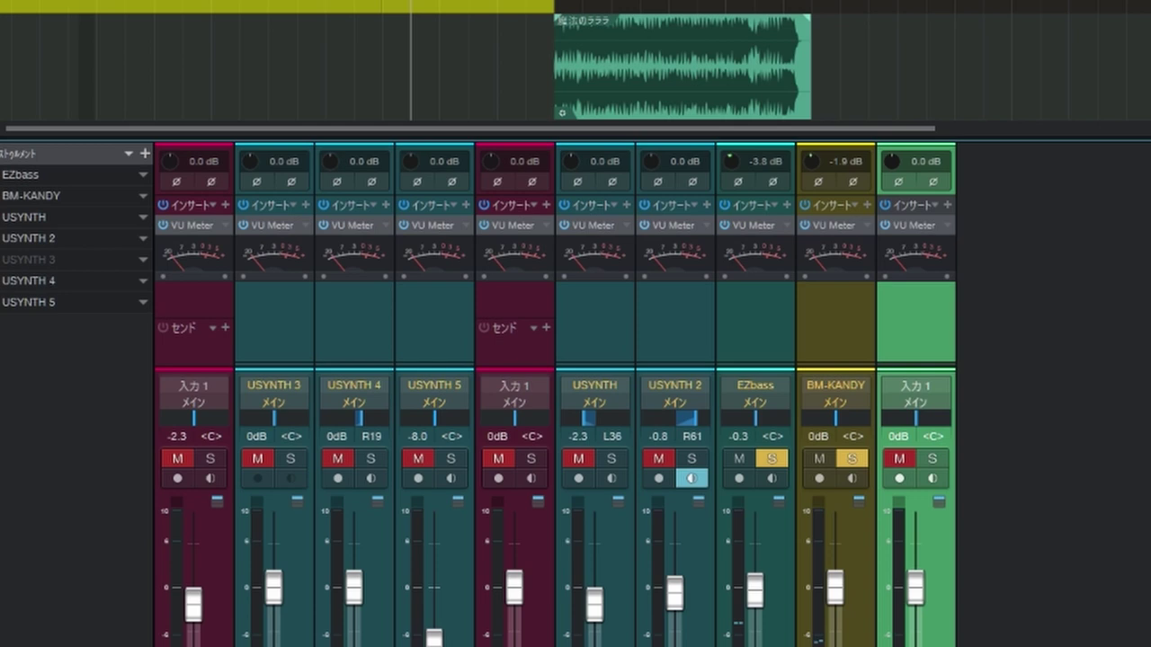
# Unmute and solo the ピアノ伴奏 channel, and set its input gain to -1.9 dB using its VU Meter.
pyautogui.click(498, 458)
pyautogui.click(531, 459)
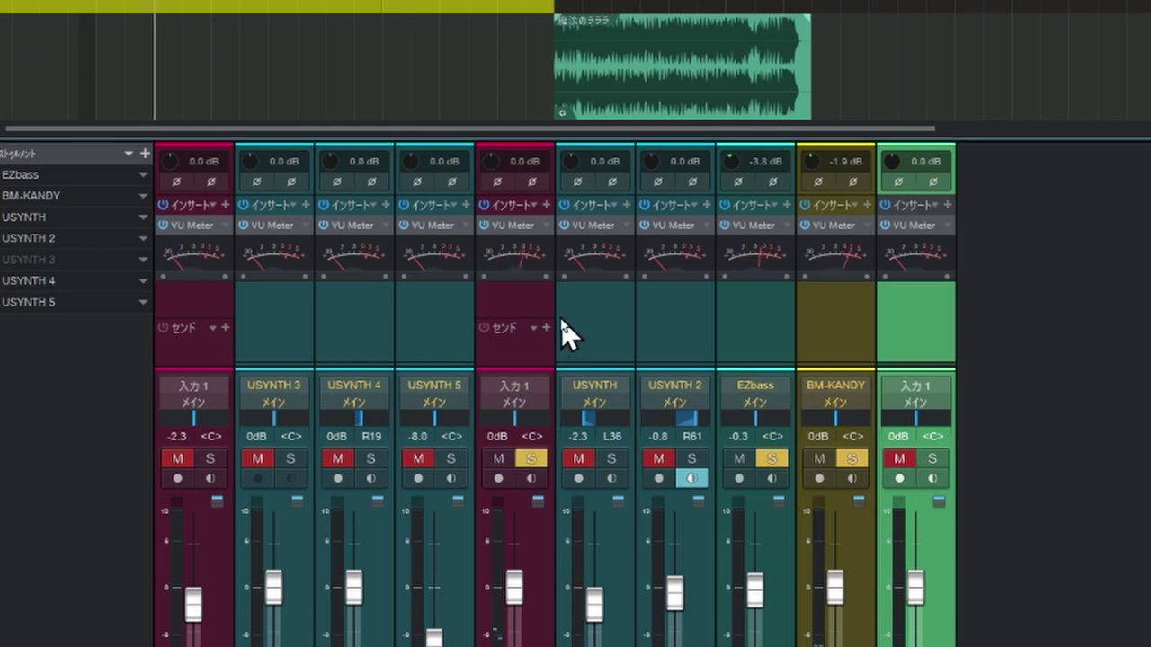
pyautogui.doubleClick(513, 227)
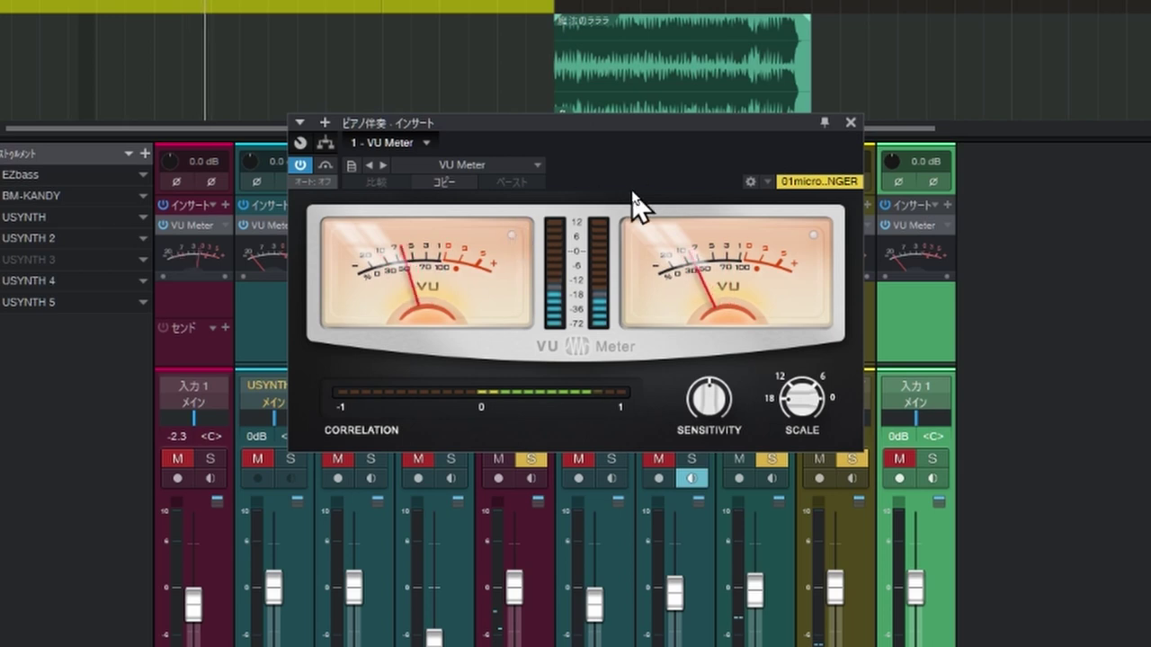
pyautogui.moveTo(662, 130); pyautogui.dragTo(230, 135)
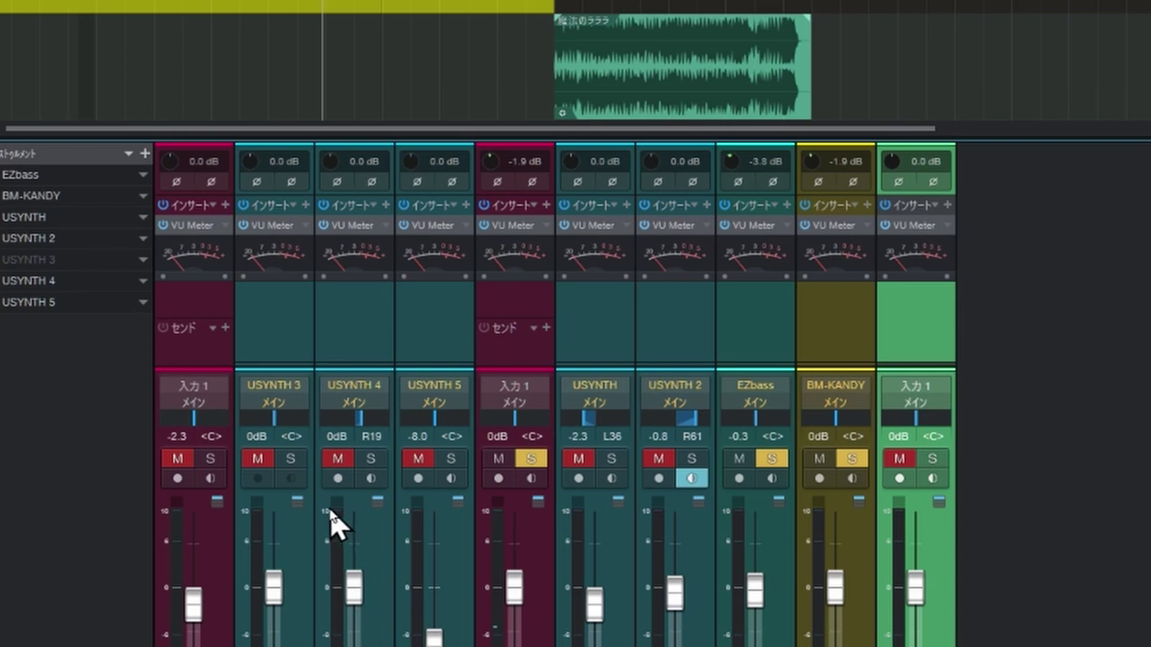
# Solo the USYNTH 3, USYNTH 4 and USYNTH 5 channels, and set USYNTH 4's input gain to -1.9 dB using the VU Meter.
pyautogui.click(293, 459)
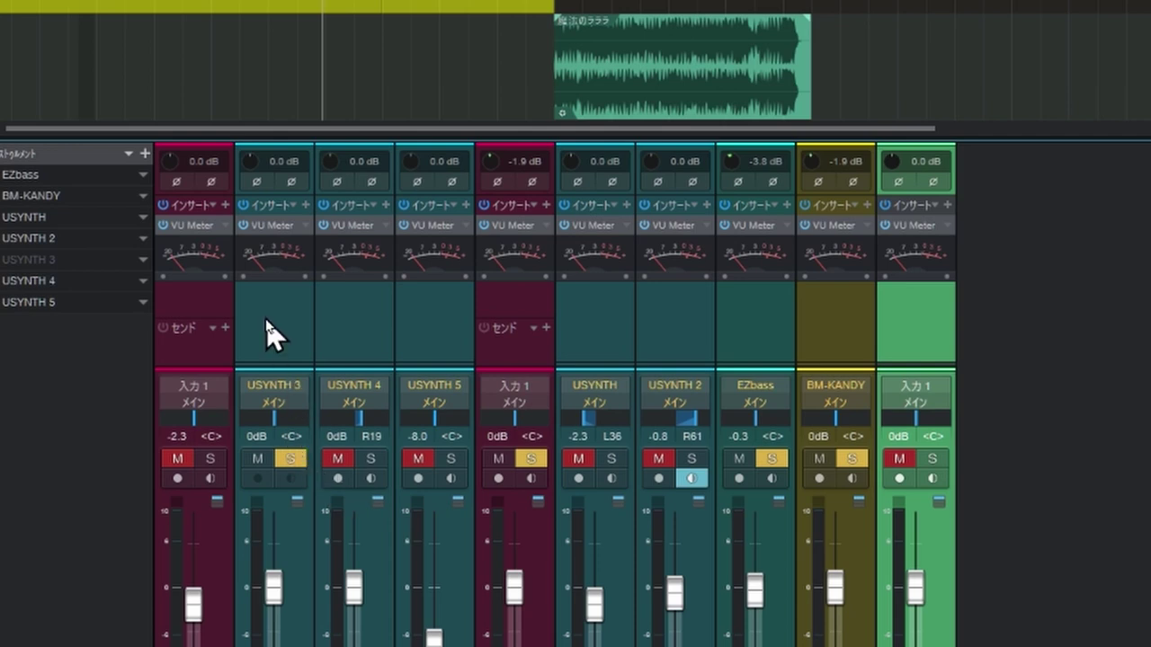
pyautogui.click(272, 272)
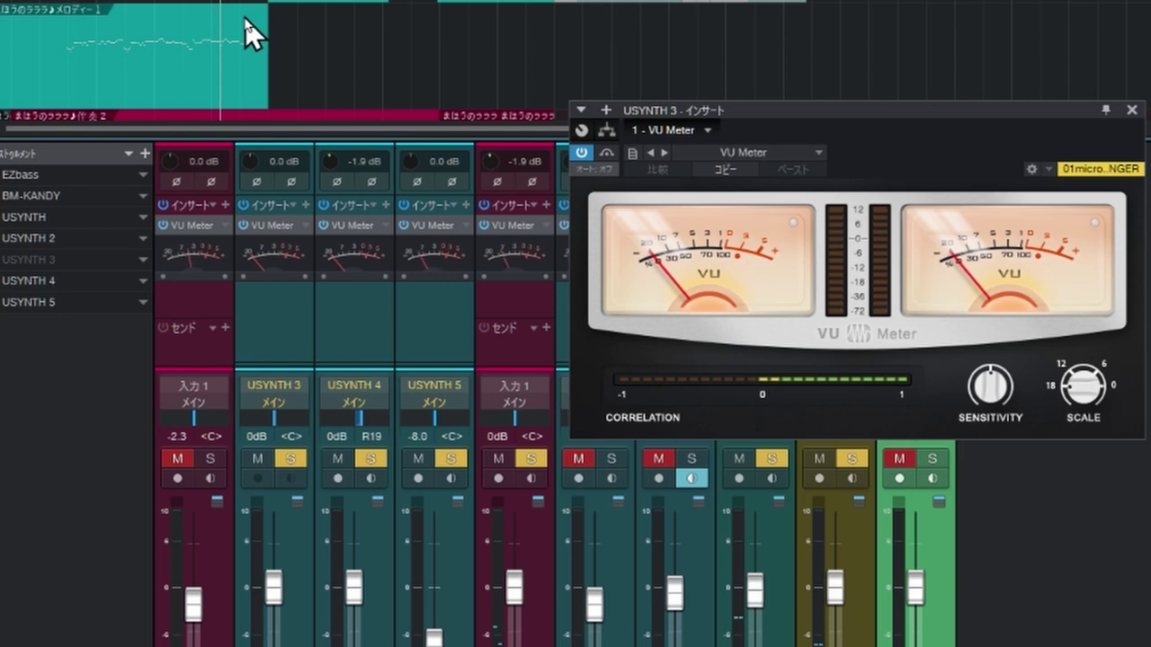
# Solo the シンセアルペジオ channel and raise its input gain to +1.7 dB using its VU Meter.
pyautogui.scroll(2, 252, 72)
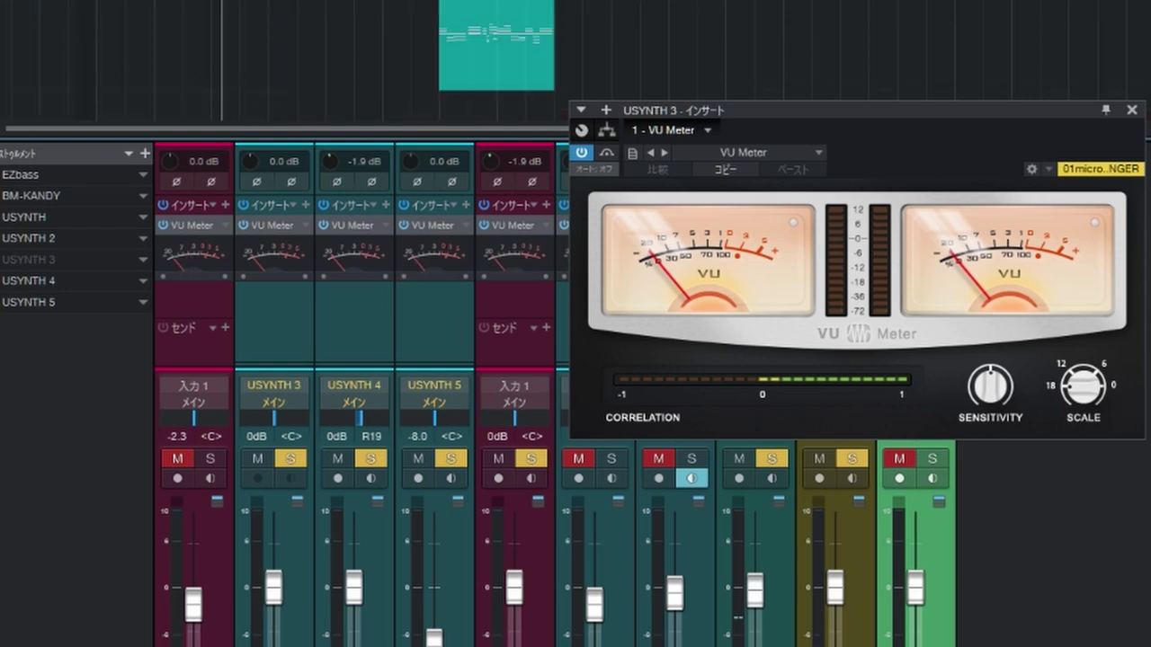
pyautogui.click(598, 226)
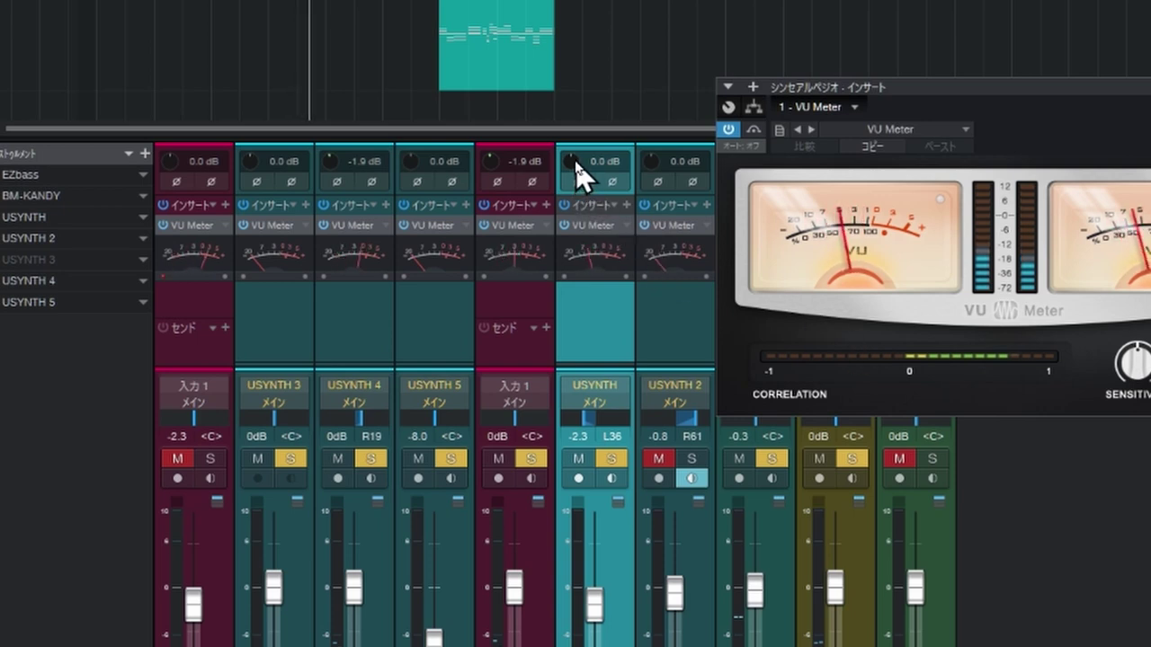
pyautogui.moveTo(576, 171); pyautogui.dragTo(574, 155)
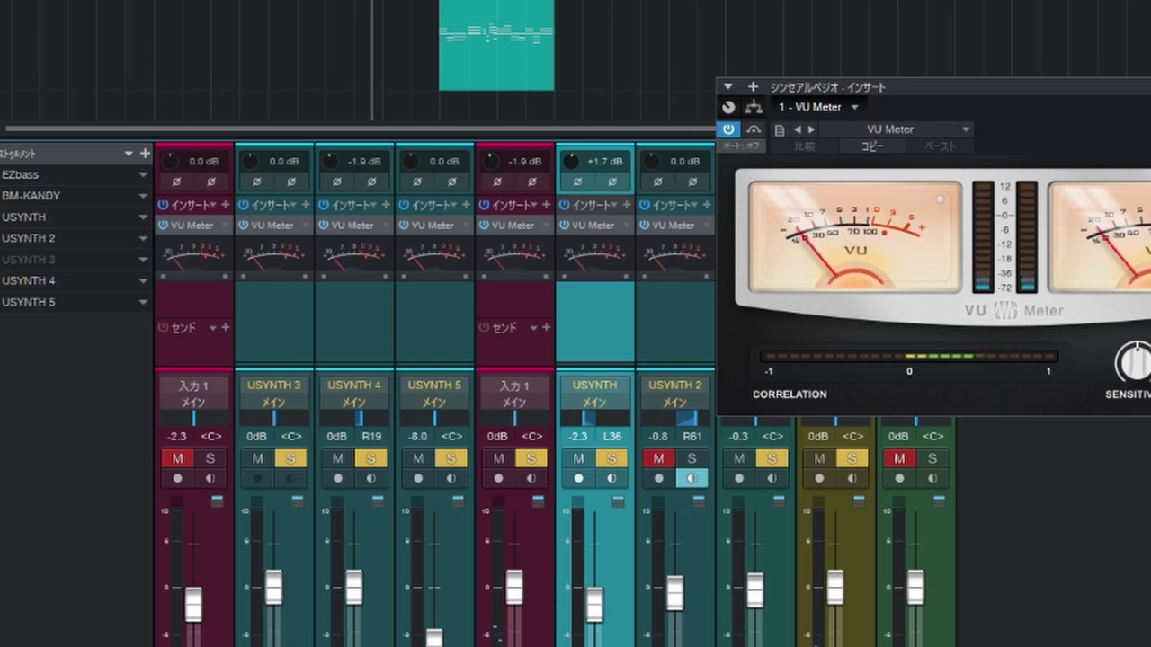
# Raise the シンセパッド channel's input gain to +1.7 dB during section 2C, and close its VU Meter.
pyautogui.click(640, 172)
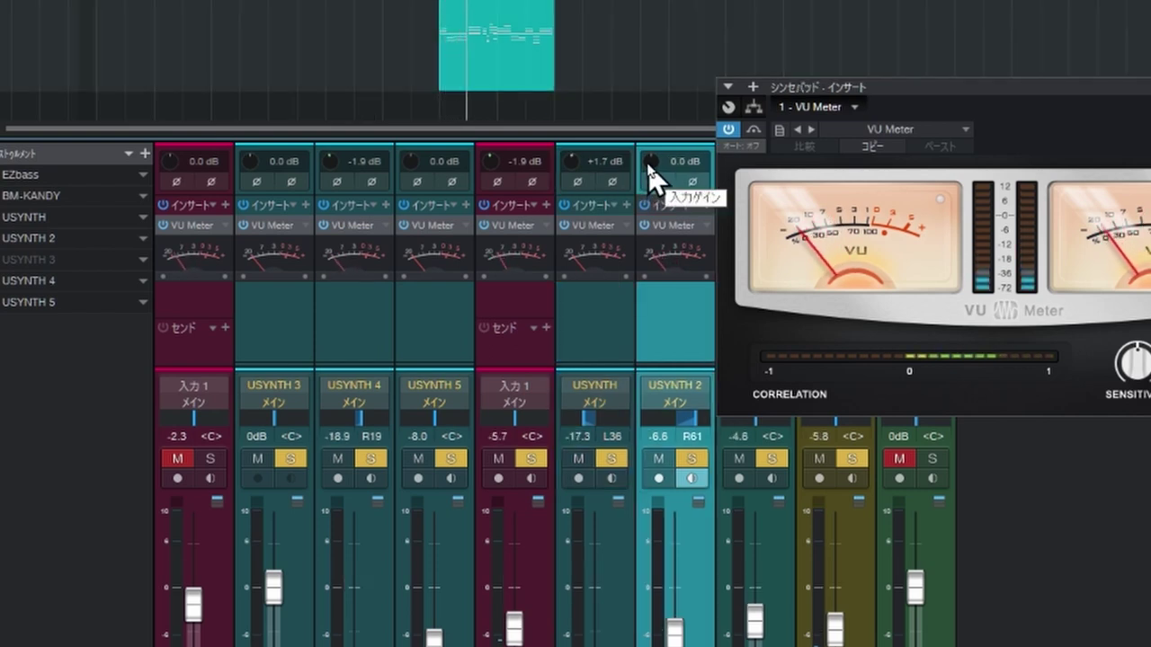
pyautogui.moveTo(651, 175); pyautogui.dragTo(649, 157)
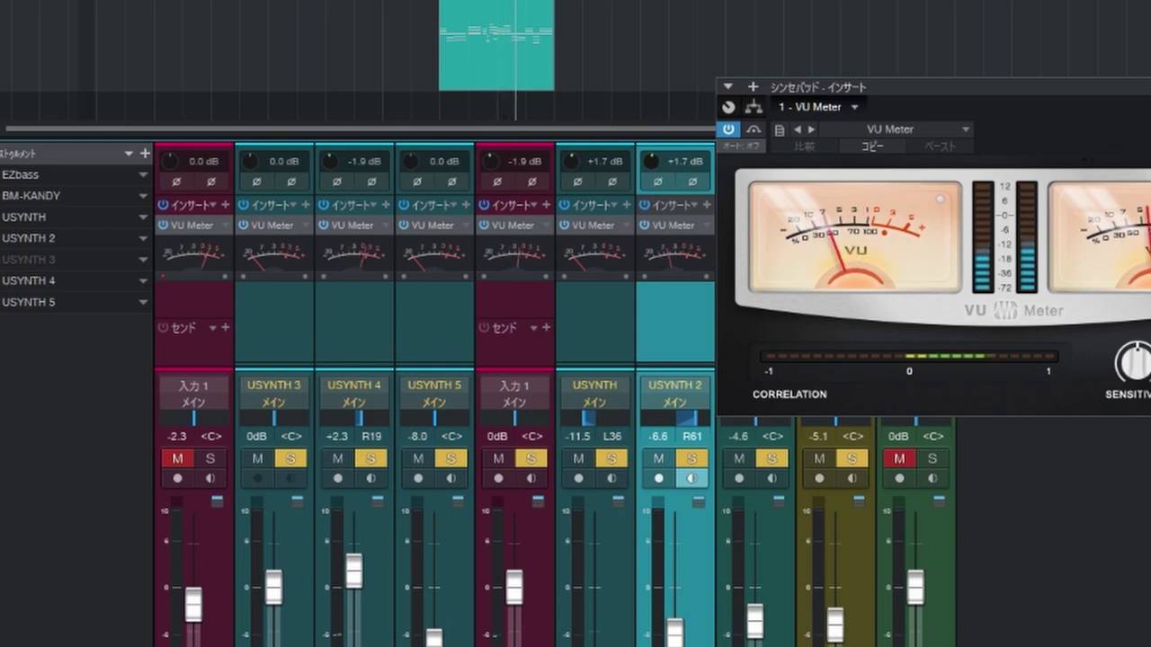
pyautogui.press('Escape')
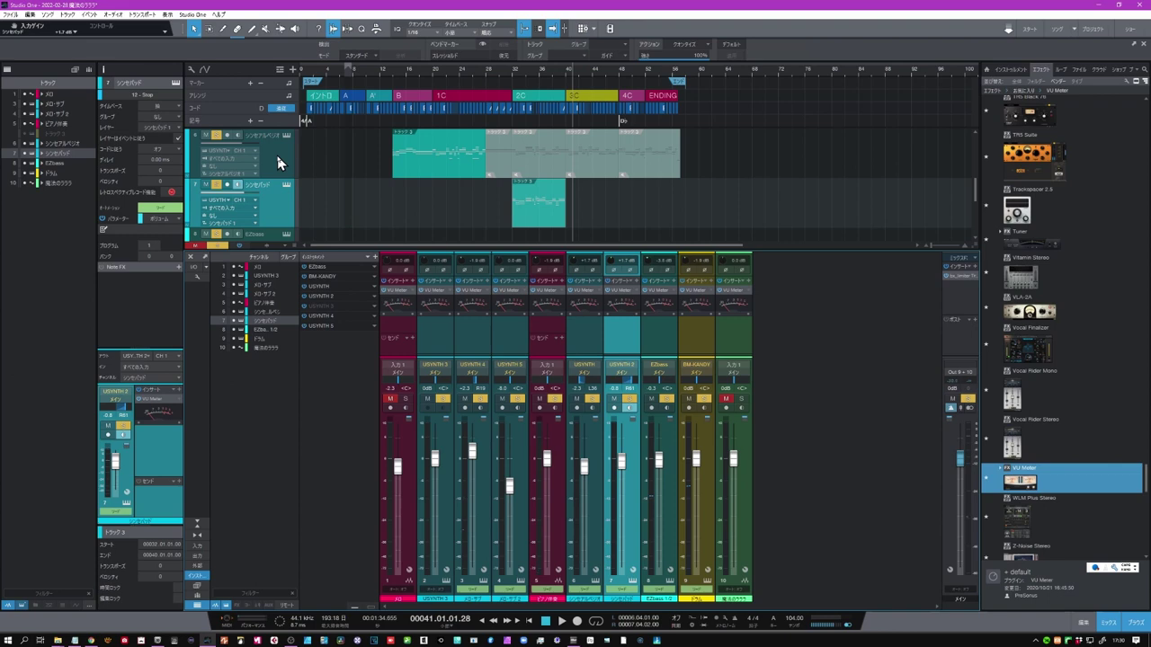
# Show the tracks' automation and examine the synth tracks' volume curves around section 2C.
pyautogui.click(206, 69)
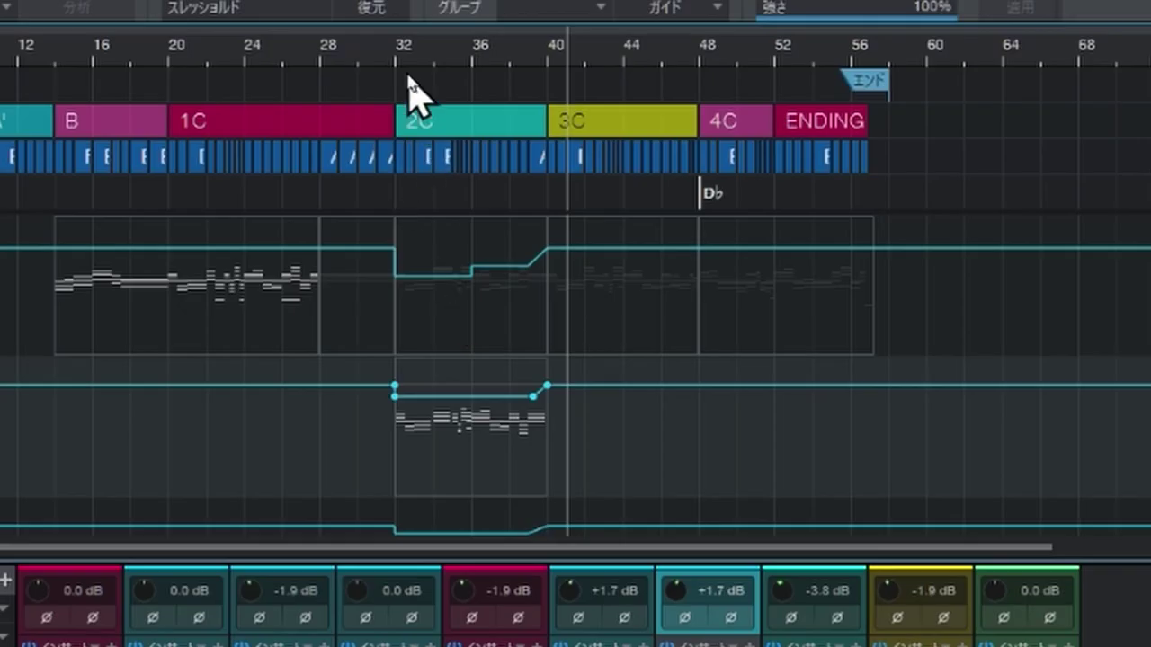
pyautogui.scroll(5, 392, 65)
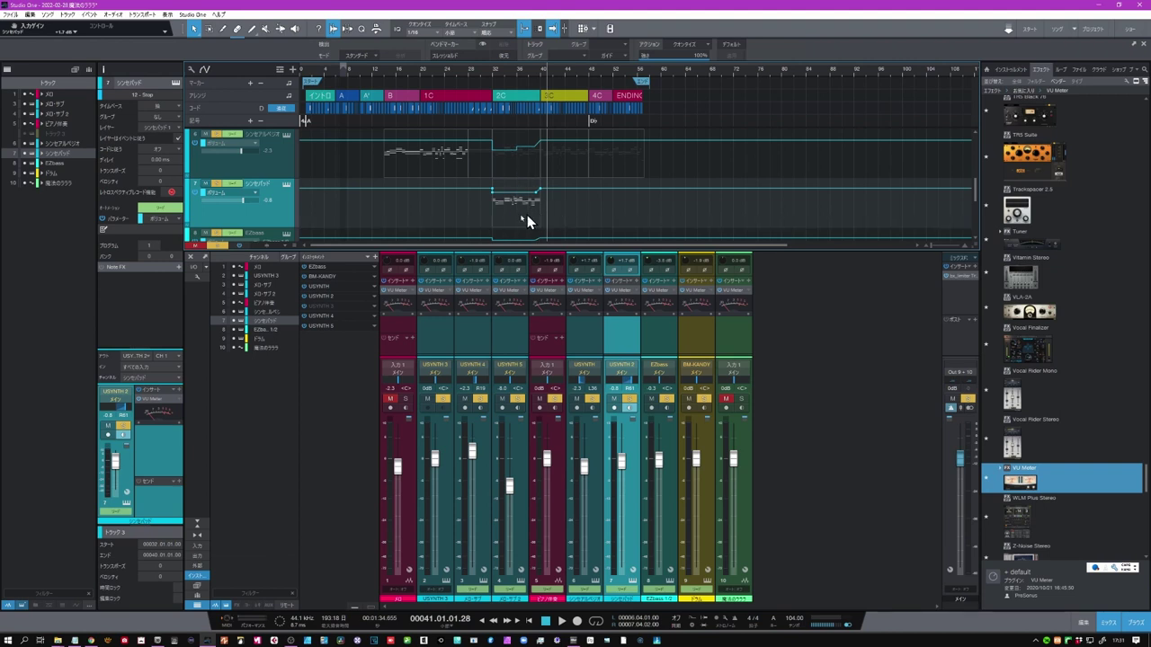
# Play the song from just before section B with the メロ channel soloed too, and listen to section 2C.
pyautogui.click(380, 72)
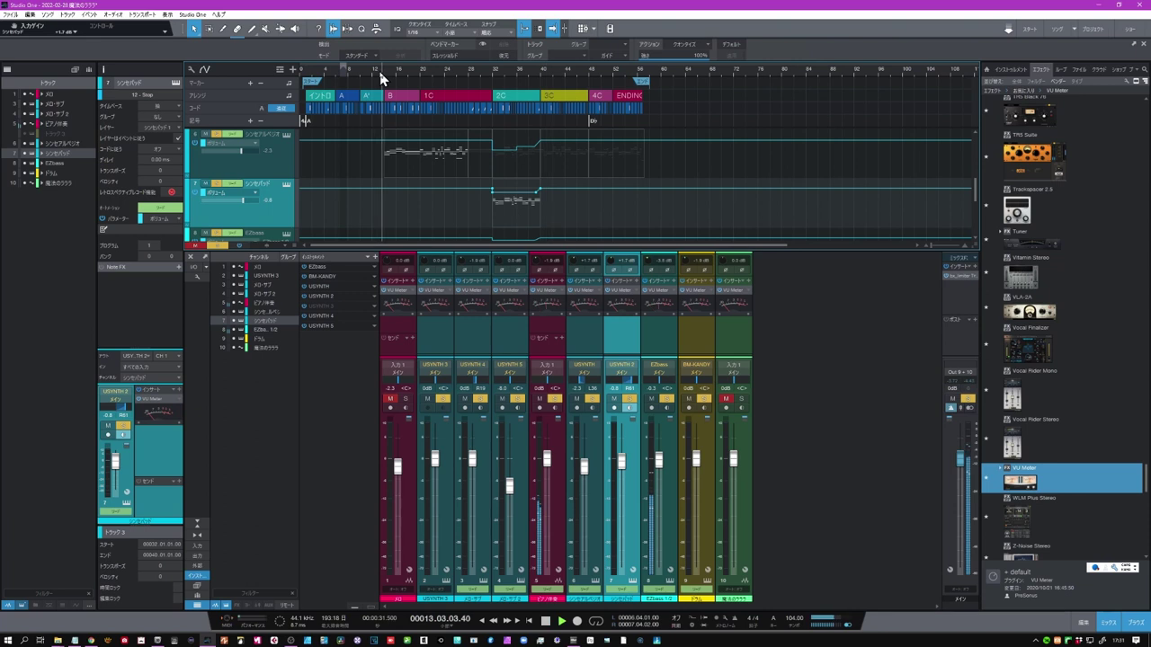
pyautogui.click(407, 400)
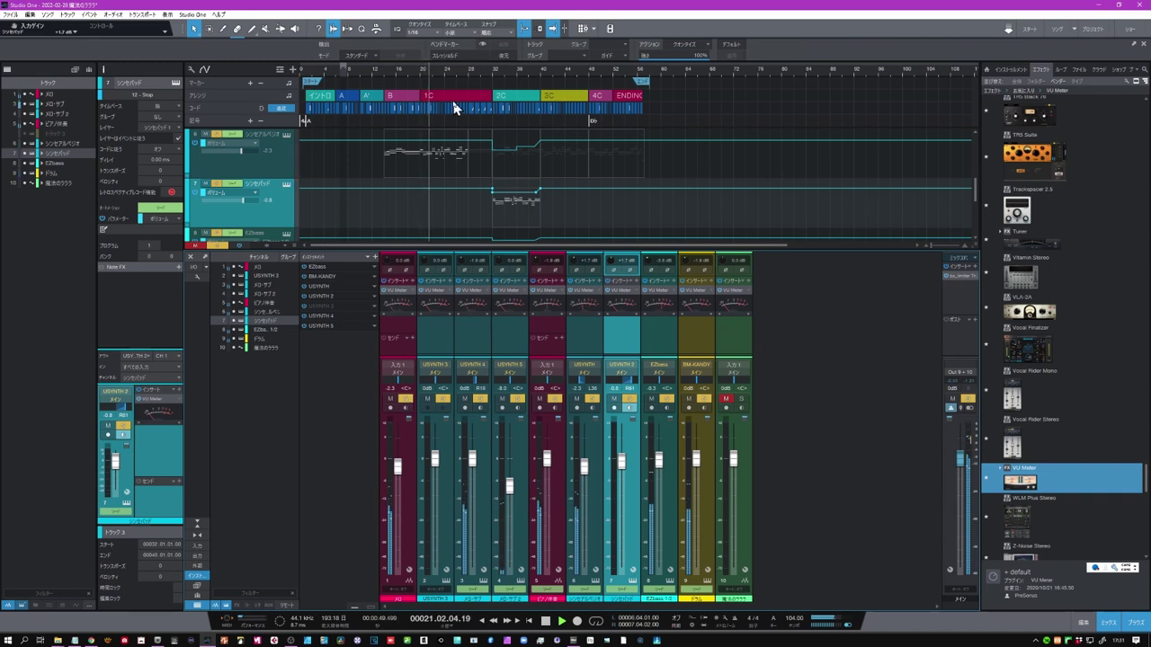
pyautogui.click(493, 77)
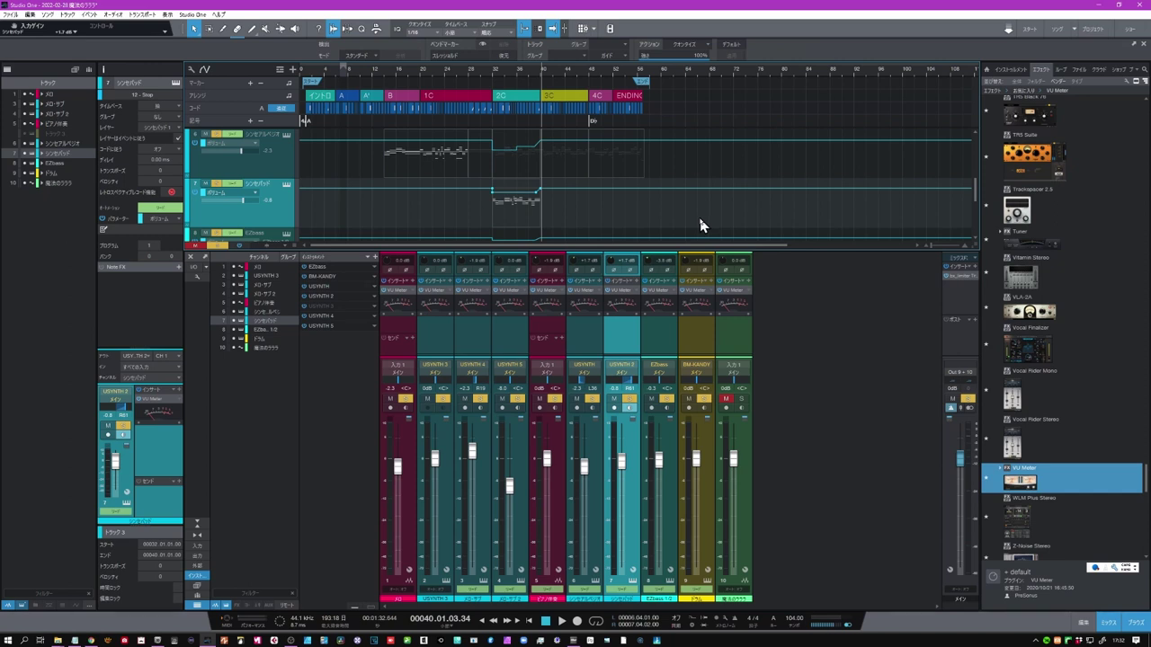
# Play the song from the start and make a slight volume adjustment on the drum channel's fader.
pyautogui.click(306, 72)
pyautogui.click(561, 621)
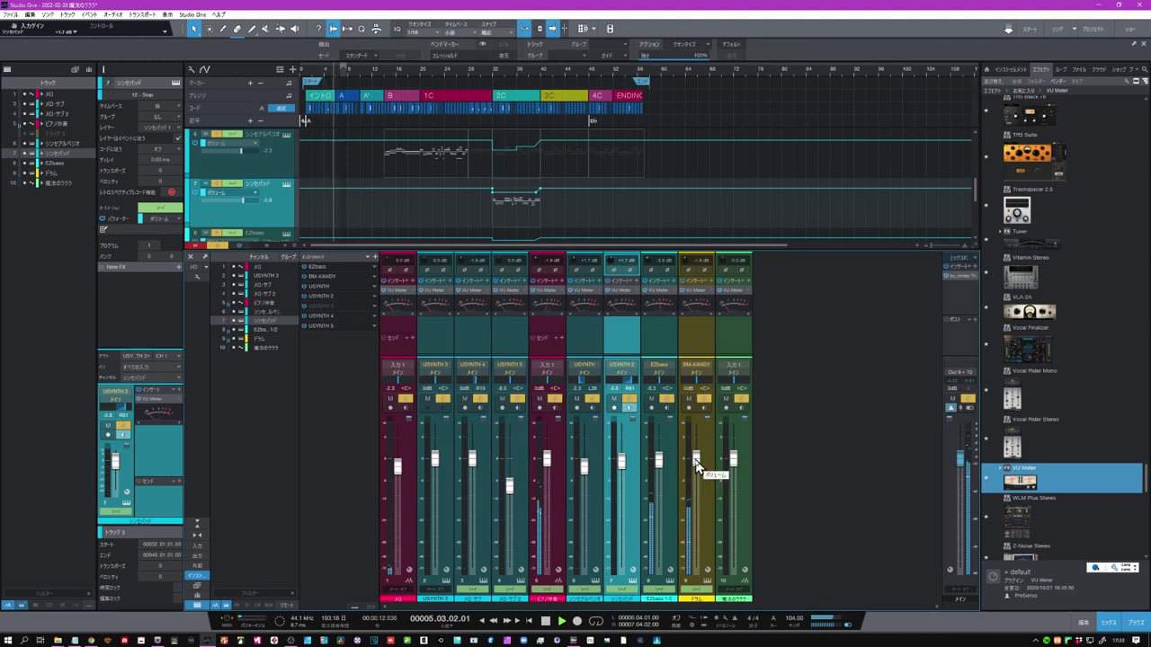
pyautogui.scroll(-1, 697, 465)
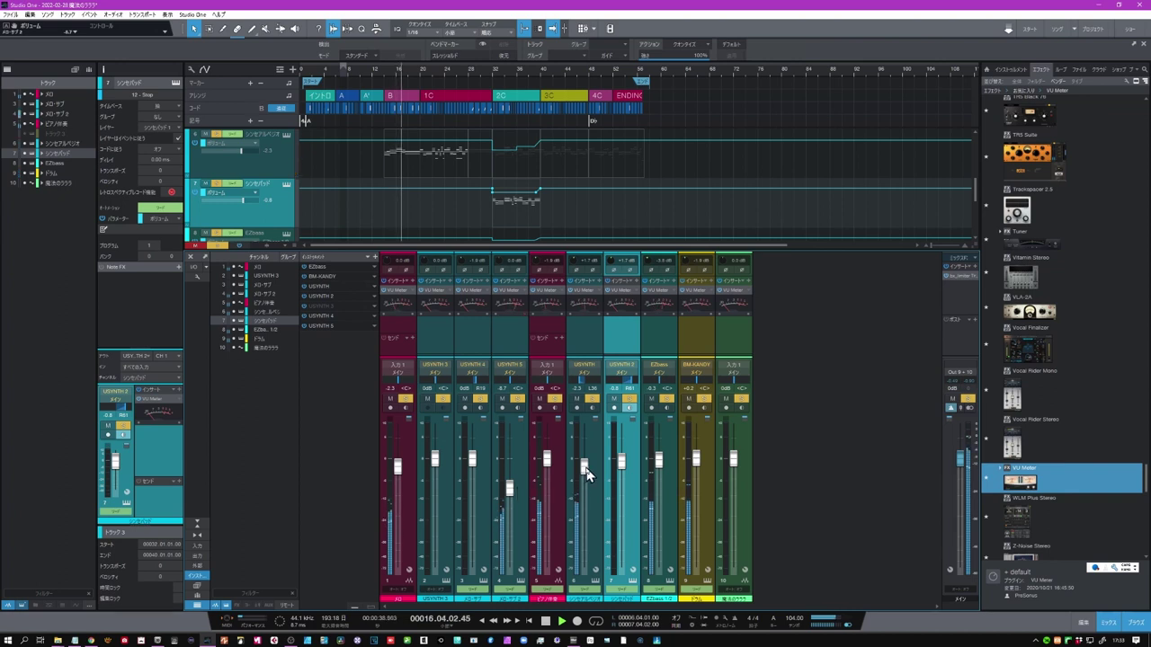
# Lower the シンセアルペジオ fader to -3.5 dB and the EZbass fader to -1.0 dB during playback.
pyautogui.moveTo(586, 469); pyautogui.dragTo(590, 480)
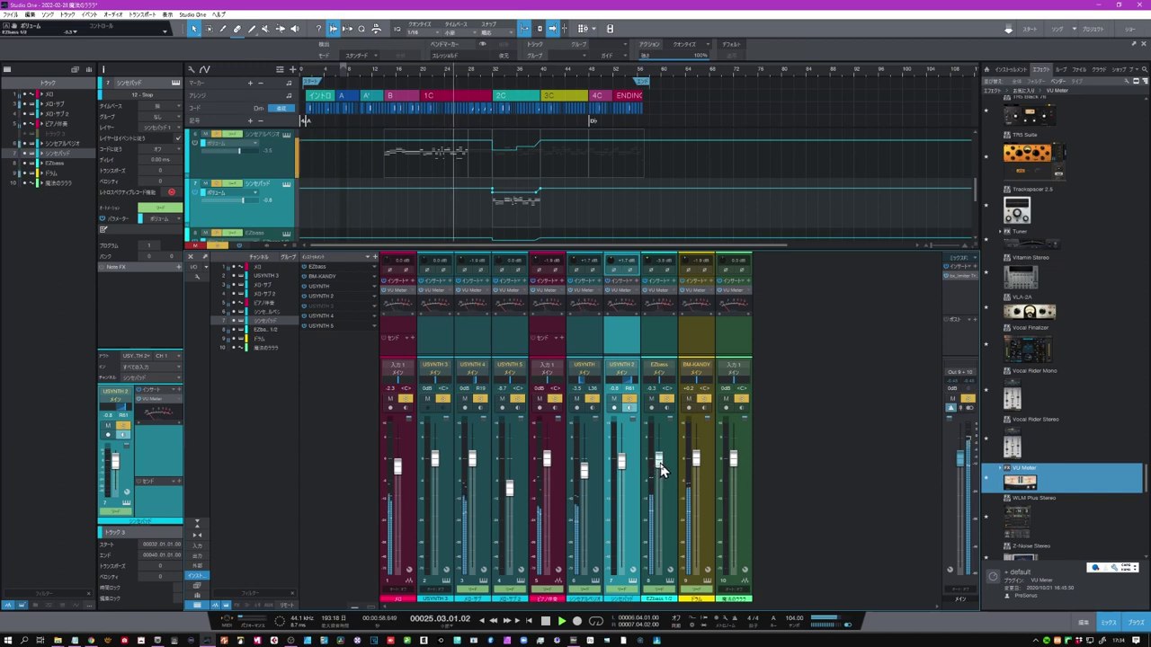
pyautogui.moveTo(661, 471); pyautogui.dragTo(664, 473)
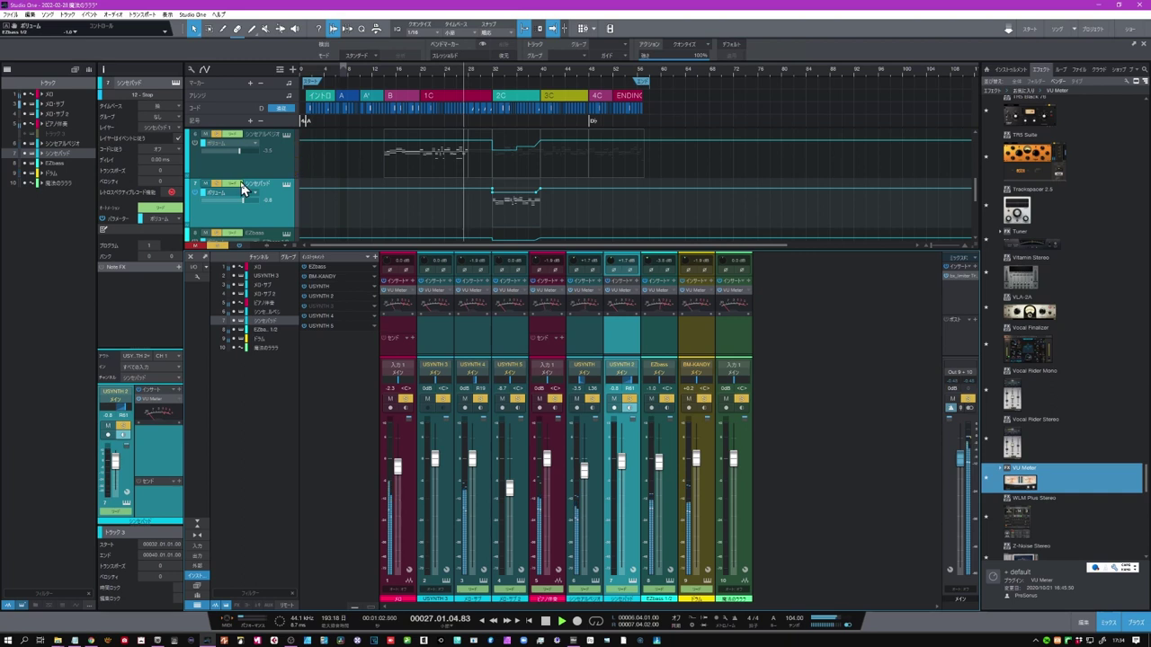
pyautogui.scroll(-1, 252, 184)
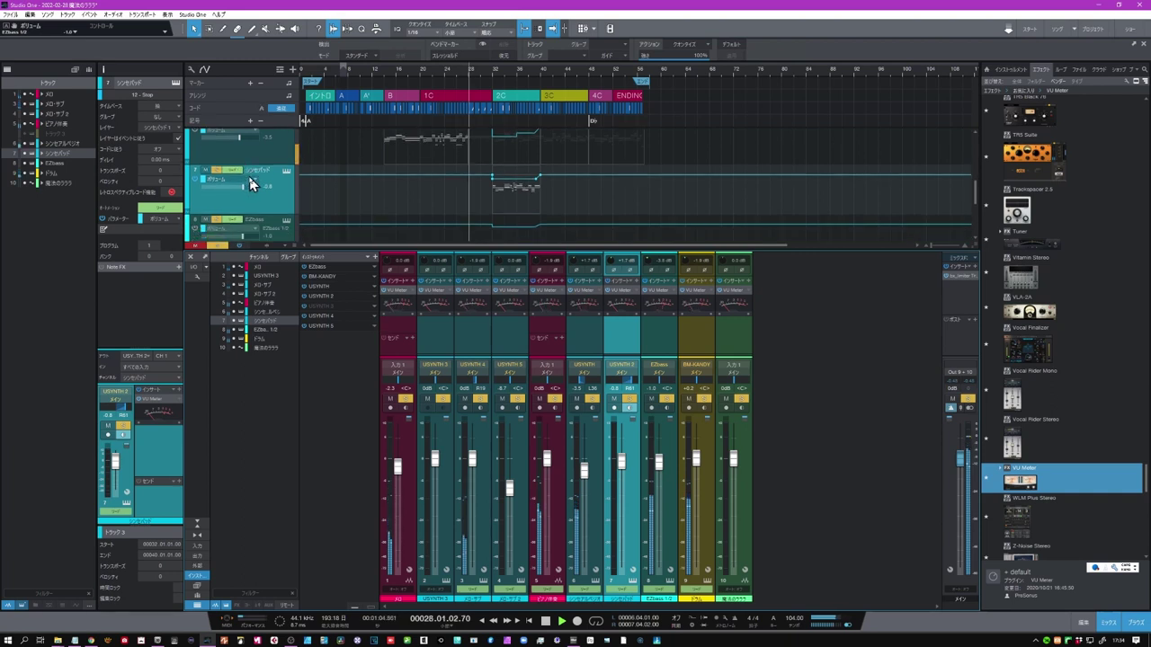